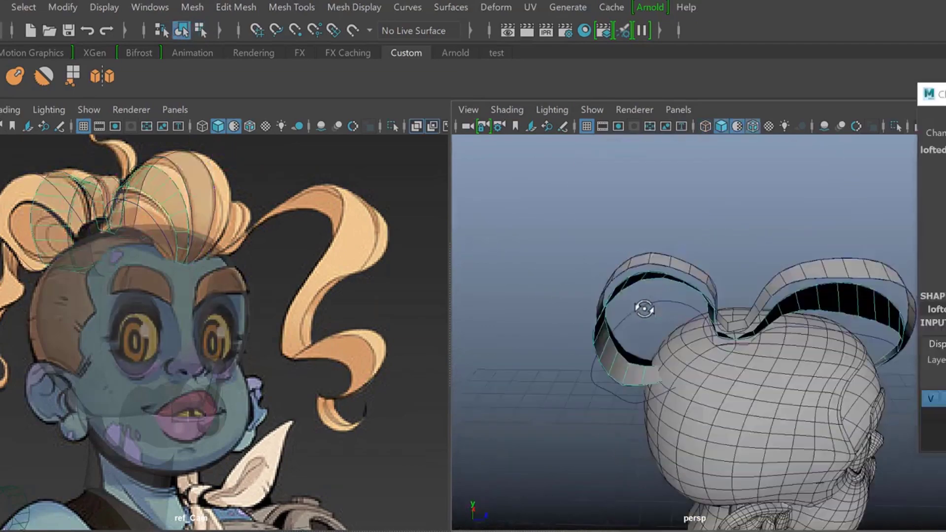
# - Open the mesh display commands for the lofted hair strip and return the extruded curl mesh to object selection
pyautogui.click(355, 7)
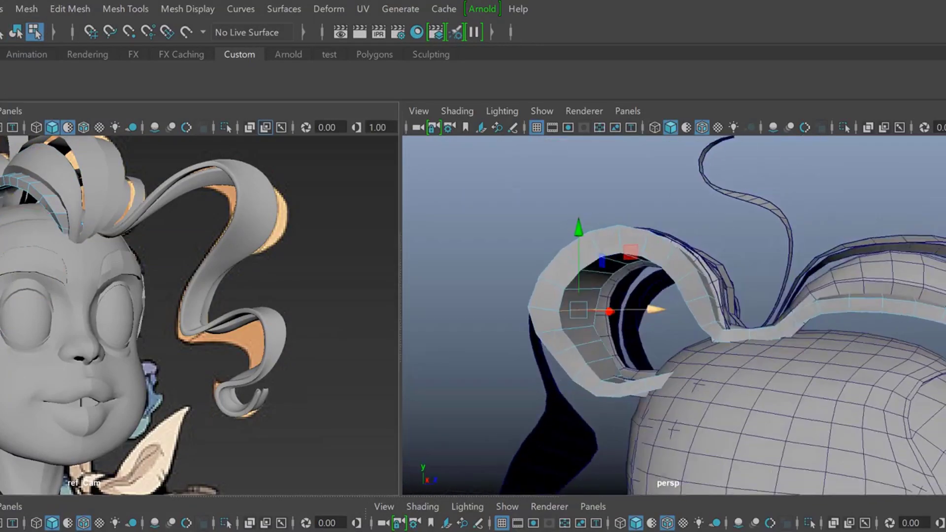
pyautogui.press('F8')
pyautogui.keyDown('alt'); pyautogui.moveTo(783, 294); pyautogui.dragTo(752, 284); pyautogui.keyUp('alt')
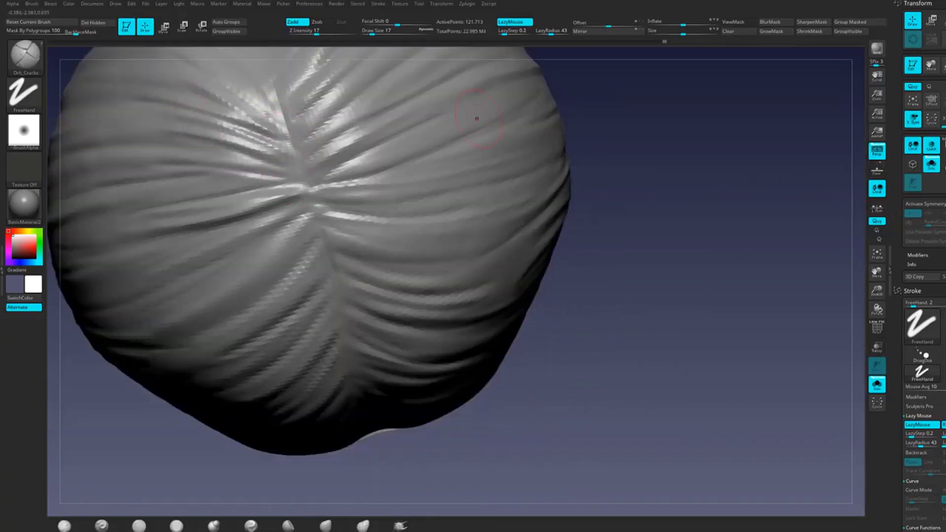
# - In ZBrush, sculpt strand grooves into the slicked-back scalp hair on both sides of the parting with the Orb_Cracks brush
pyautogui.moveTo(321, 202); pyautogui.dragTo(261, 277)
pyautogui.moveTo(304, 182); pyautogui.dragTo(329, 226)
pyautogui.moveTo(739, 296)
pyautogui.mouseDown()
pyautogui.moveTo(616, 276)
pyautogui.moveTo(788, 276)
pyautogui.mouseUp()
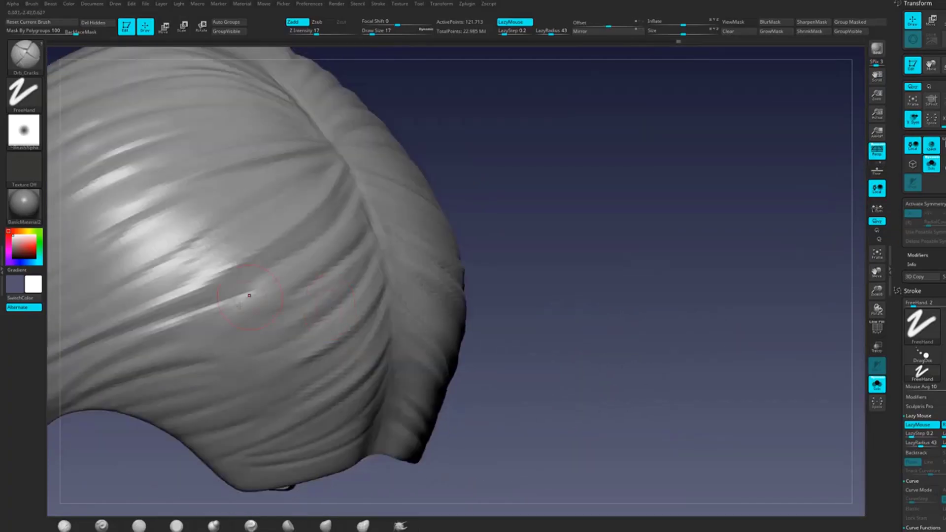
pyautogui.moveTo(267, 266); pyautogui.dragTo(315, 276, button='right')
pyautogui.moveTo(339, 248); pyautogui.dragTo(265, 315)
pyautogui.moveTo(264, 332); pyautogui.dragTo(221, 420, button='right')
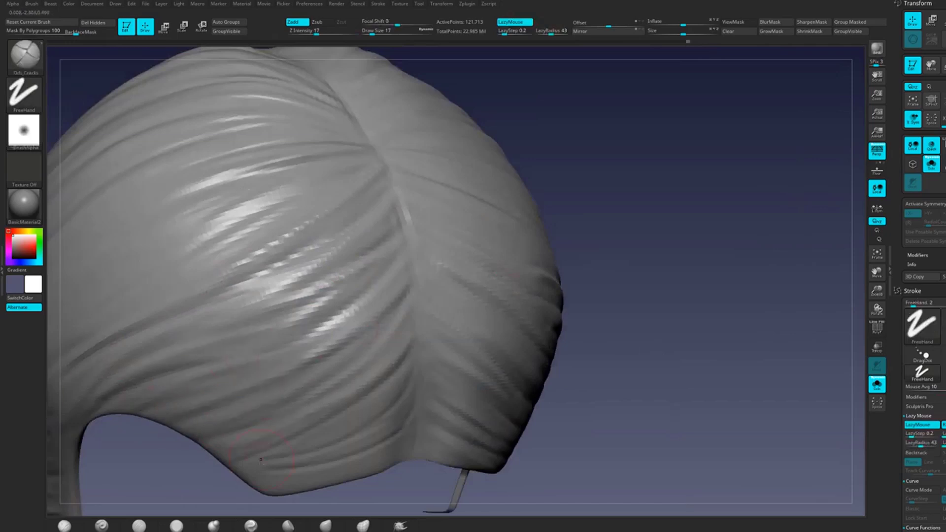
pyautogui.moveTo(262, 488)
pyautogui.mouseDown(button='right')
pyautogui.moveTo(386, 463)
pyautogui.moveTo(495, 276)
pyautogui.moveTo(423, 247)
pyautogui.moveTo(455, 278)
pyautogui.mouseUp(button='right')
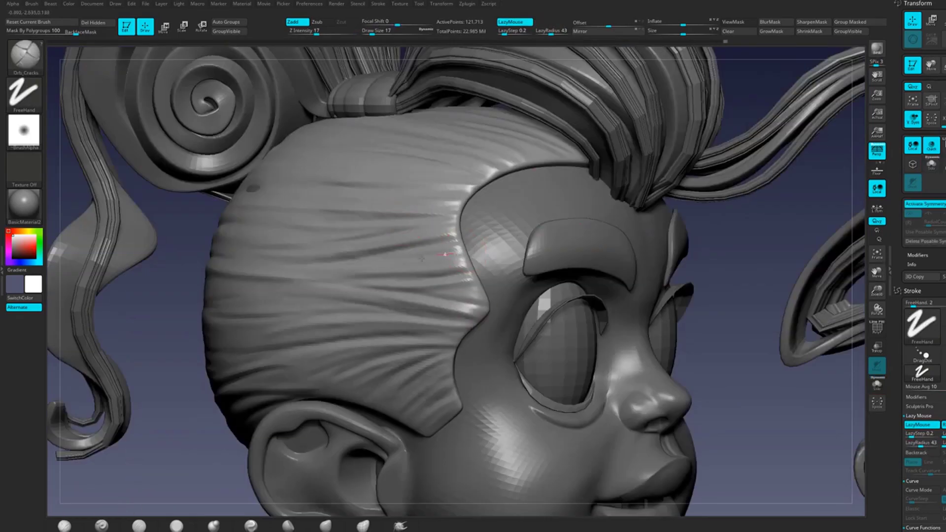
pyautogui.moveTo(444, 378); pyautogui.dragTo(173, 347, button='right')
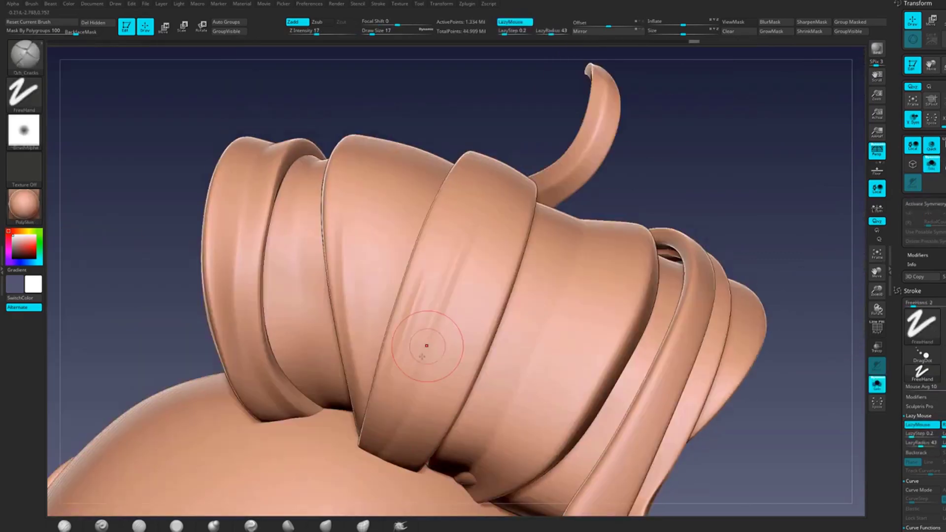
# - Carve vertical strand grooves into the overlapping hair rolls on top of the head and smooth the outermost roll
pyautogui.moveTo(427, 342)
pyautogui.mouseDown(button='right')
pyautogui.moveTo(443, 345)
pyautogui.moveTo(467, 471)
pyautogui.mouseUp(button='right')
pyautogui.moveTo(613, 326); pyautogui.dragTo(317, 404, button='right')
pyautogui.moveTo(248, 334); pyautogui.dragTo(244, 260)
pyautogui.moveTo(316, 403); pyautogui.dragTo(239, 186, button='right')
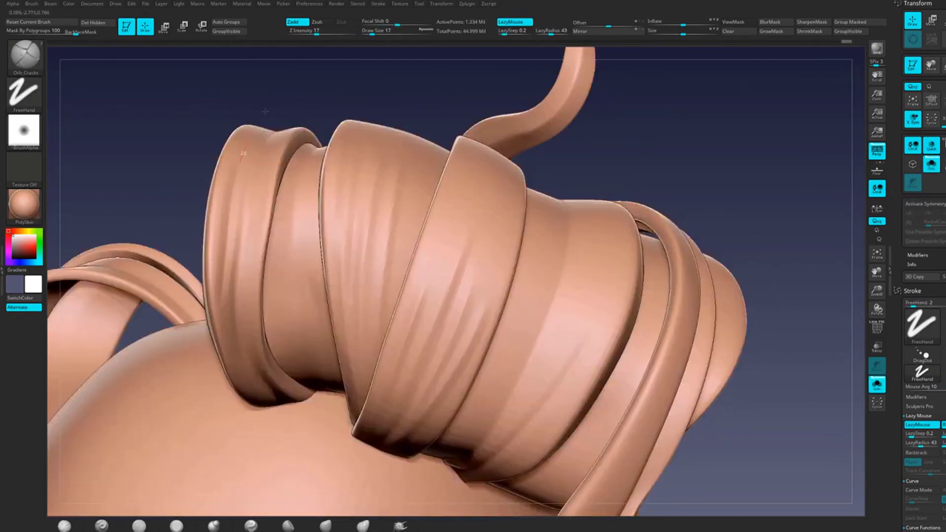
pyautogui.keyDown('shift'); pyautogui.moveTo(237, 173); pyautogui.dragTo(221, 281); pyautogui.keyUp('shift')
pyautogui.moveTo(238, 247)
pyautogui.mouseDown(button='right')
pyautogui.moveTo(454, 239)
pyautogui.moveTo(526, 344)
pyautogui.moveTo(527, 251)
pyautogui.moveTo(486, 369)
pyautogui.moveTo(414, 186)
pyautogui.moveTo(327, 275)
pyautogui.mouseUp(button='right')
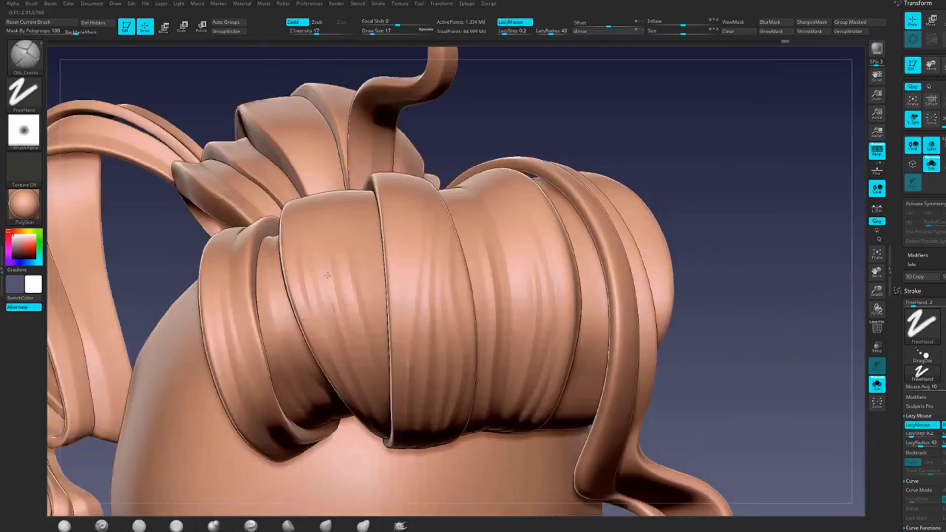
pyautogui.moveTo(687, 170); pyautogui.dragTo(490, 310, button='right')
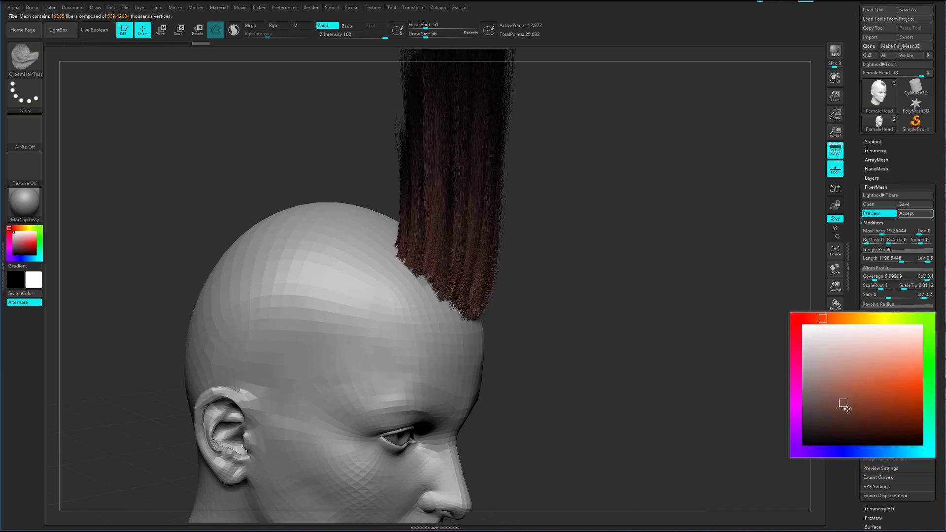
# - Choose a dark reddish-brown colour for the FiberMesh hair on the female head
pyautogui.click(838, 401)
pyautogui.click(875, 397)
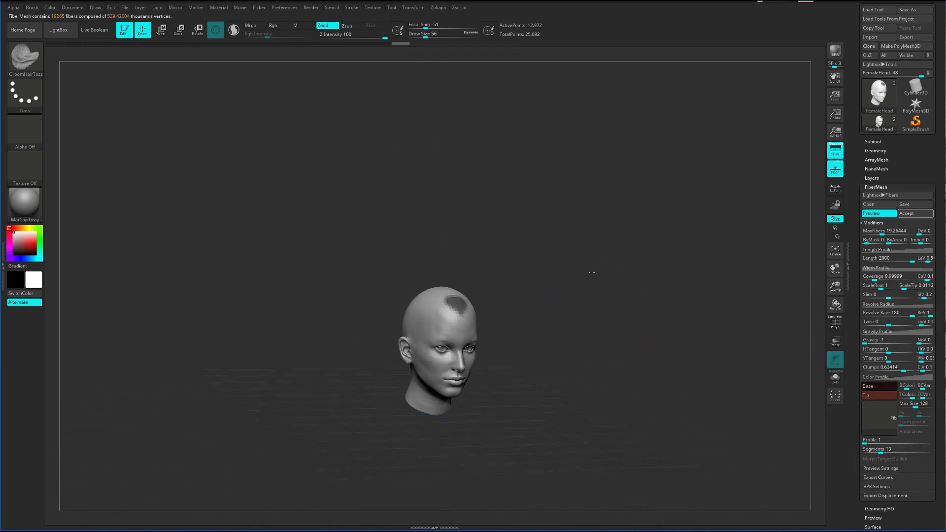
pyautogui.moveTo(835, 288); pyautogui.dragTo(831, 274)
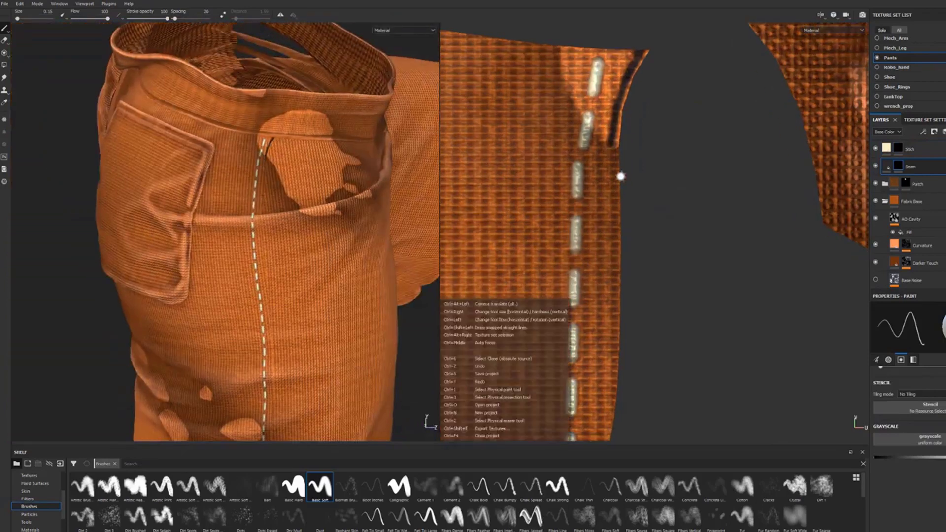
# - In Substance Painter, paint a dark seam of connected straight strokes beside the stitches down the pants' side edge on the Seam layer
pyautogui.keyDown('shift'); pyautogui.click(595, 336); pyautogui.keyUp('shift')
pyautogui.keyDown('alt'); pyautogui.moveTo(595, 336); pyautogui.dragTo(592, 224, button='middle'); pyautogui.keyUp('alt')
pyautogui.keyDown('shift'); pyautogui.click(597, 434); pyautogui.keyUp('shift')
pyautogui.keyDown('alt'); pyautogui.moveTo(596, 433); pyautogui.dragTo(610, 66, button='middle'); pyautogui.keyUp('alt')
pyautogui.keyDown('shift'); pyautogui.click(596, 423); pyautogui.keyUp('shift')
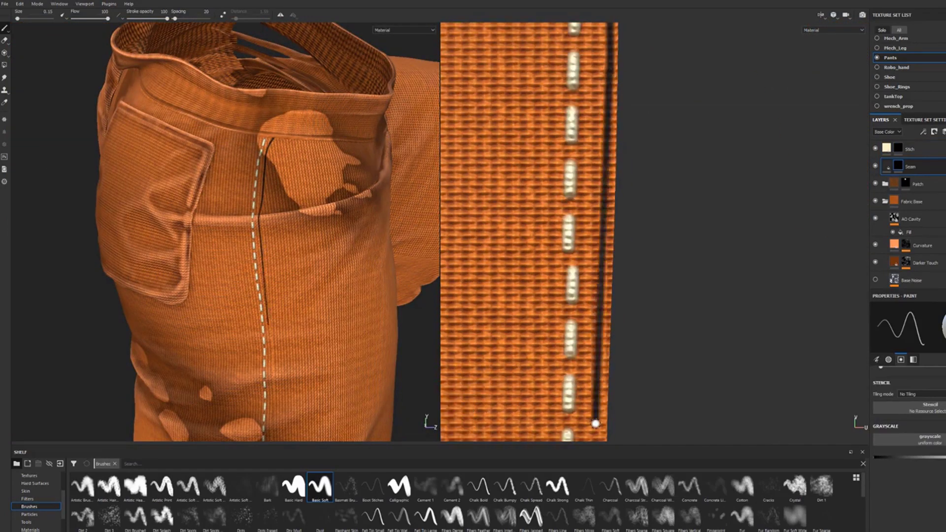
pyautogui.keyDown('alt'); pyautogui.moveTo(628, 223); pyautogui.dragTo(627, 182, button='middle'); pyautogui.keyUp('alt')
pyautogui.keyDown('alt'); pyautogui.moveTo(606, 367); pyautogui.dragTo(606, 214, button='middle'); pyautogui.keyUp('alt')
pyautogui.keyDown('shift'); pyautogui.click(593, 374); pyautogui.keyUp('shift')
pyautogui.keyDown('shift'); pyautogui.click(609, 377); pyautogui.keyUp('shift')
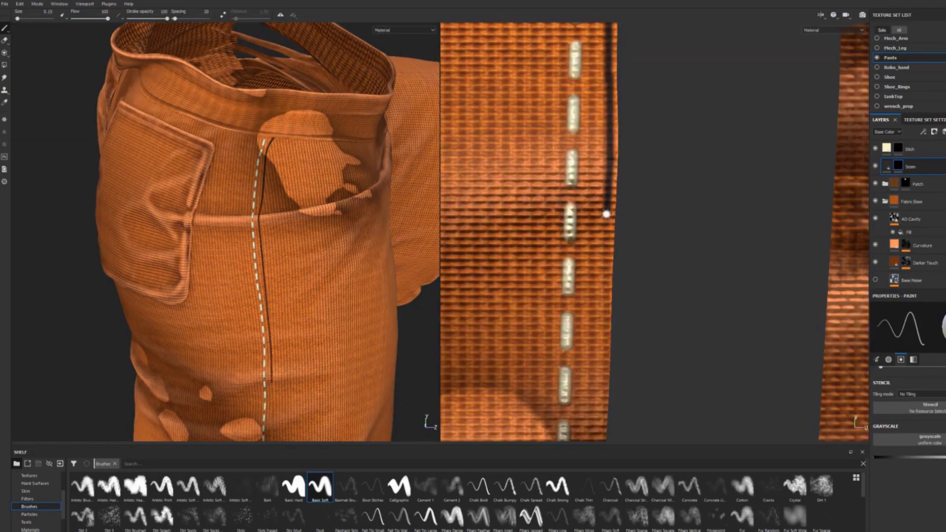
pyautogui.keyDown('shift'); pyautogui.click(605, 428); pyautogui.keyUp('shift')
pyautogui.keyDown('alt'); pyautogui.moveTo(601, 435); pyautogui.dragTo(597, 245, button='middle'); pyautogui.keyUp('alt')
pyautogui.keyDown('shift'); pyautogui.click(595, 338); pyautogui.keyUp('shift')
pyautogui.keyDown('alt'); pyautogui.moveTo(589, 345); pyautogui.dragTo(583, 232, button='middle'); pyautogui.keyUp('alt')
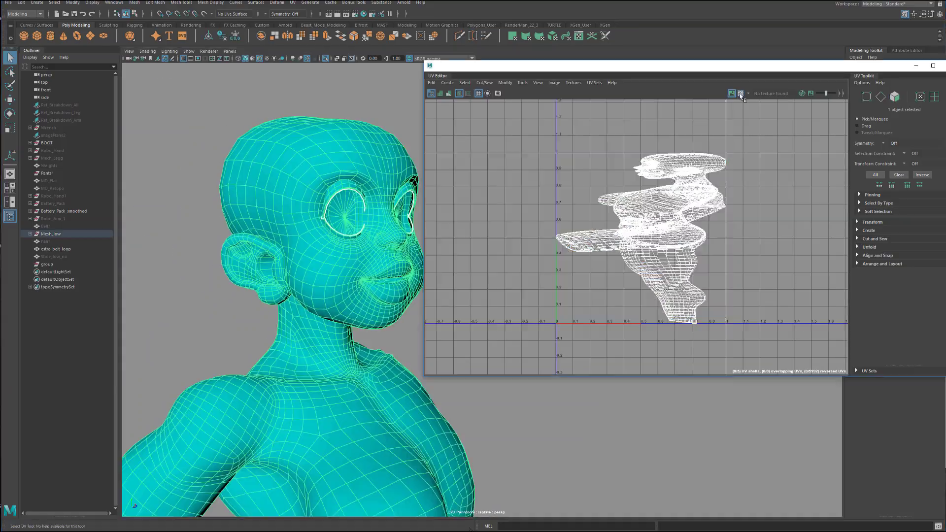
# - In Maya, start 3D Cut and Sew UV on the body mesh and return to the selection tool
pyautogui.click(292, 2)
pyautogui.click(316, 176)
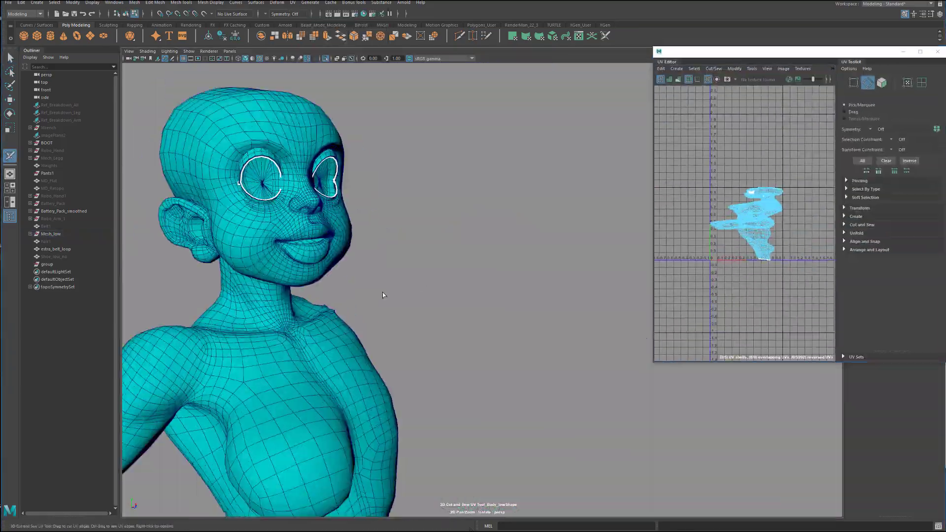
pyautogui.keyDown('alt'); pyautogui.moveTo(385, 295); pyautogui.dragTo(428, 355); pyautogui.keyUp('alt')
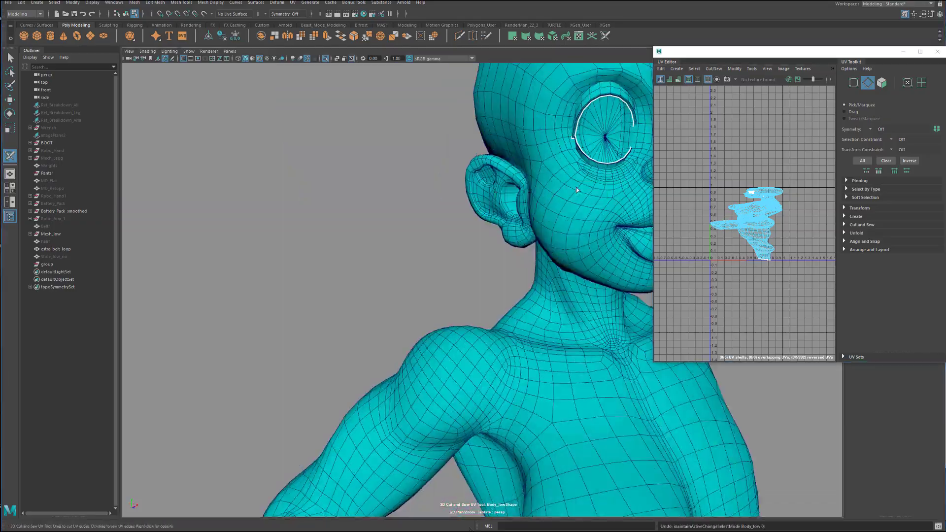
pyautogui.press('q')
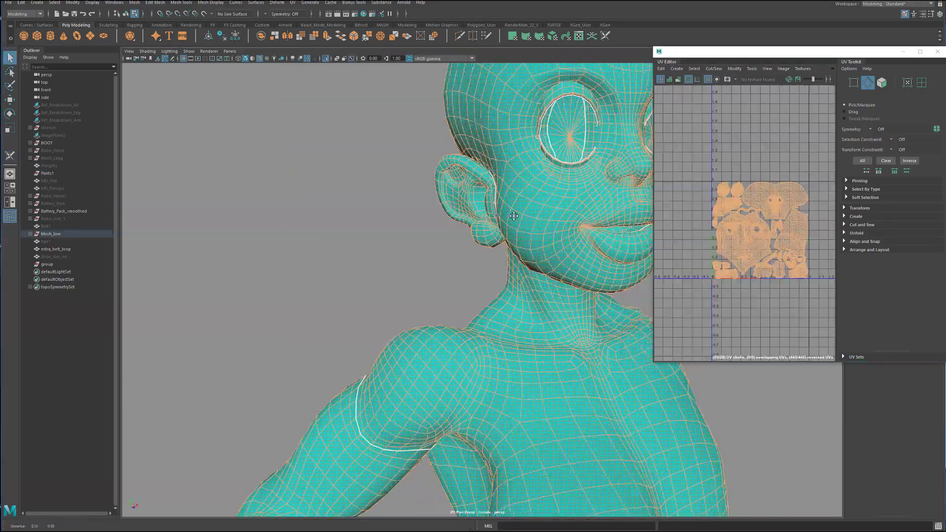
pyautogui.keyDown('alt'); pyautogui.moveTo(385, 176); pyautogui.dragTo(508, 237); pyautogui.keyUp('alt')
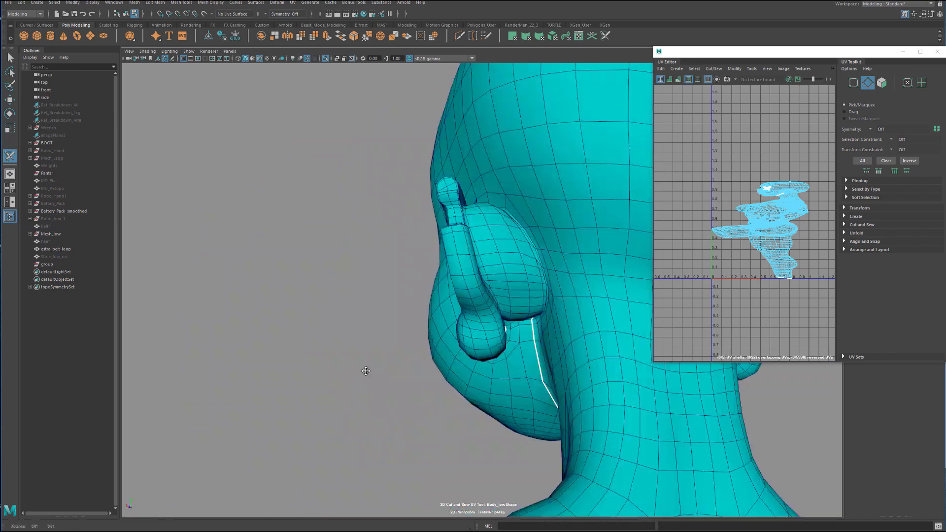
# - Cut a UV seam along the back of the ear where it joins the head
pyautogui.keyDown('alt'); pyautogui.moveTo(365, 371); pyautogui.dragTo(479, 279, button='right'); pyautogui.keyUp('alt')
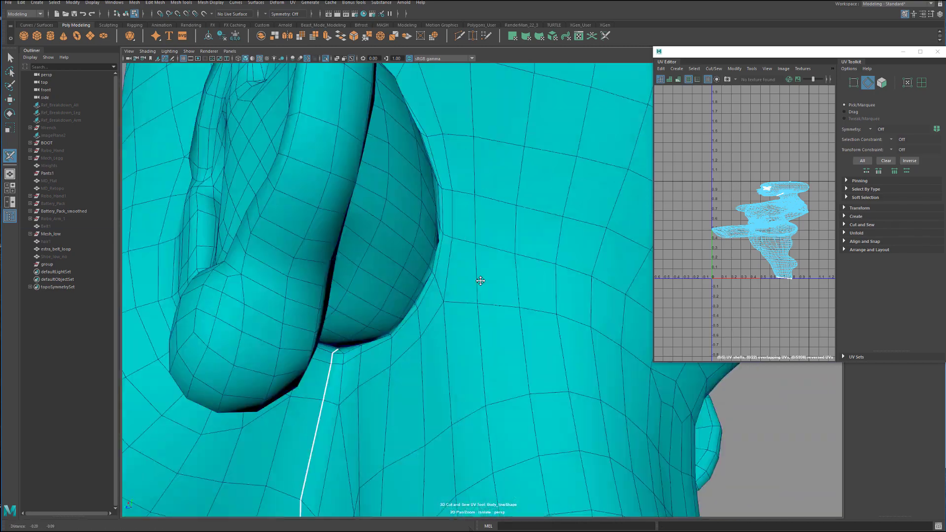
pyautogui.keyDown('alt'); pyautogui.moveTo(479, 279); pyautogui.dragTo(438, 231); pyautogui.keyUp('alt')
pyautogui.moveTo(329, 378)
pyautogui.mouseDown()
pyautogui.moveTo(382, 362)
pyautogui.moveTo(456, 269)
pyautogui.mouseUp()
pyautogui.keyDown('alt'); pyautogui.moveTo(456, 269); pyautogui.dragTo(515, 444); pyautogui.keyUp('alt')
pyautogui.keyDown('alt'); pyautogui.moveTo(515, 444); pyautogui.dragTo(401, 286, button='right'); pyautogui.keyUp('alt')
pyautogui.keyDown('alt'); pyautogui.moveTo(400, 286); pyautogui.dragTo(497, 202); pyautogui.keyUp('alt')
pyautogui.moveTo(496, 202)
pyautogui.mouseDown()
pyautogui.moveTo(465, 271)
pyautogui.moveTo(395, 227)
pyautogui.moveTo(401, 376)
pyautogui.mouseUp()
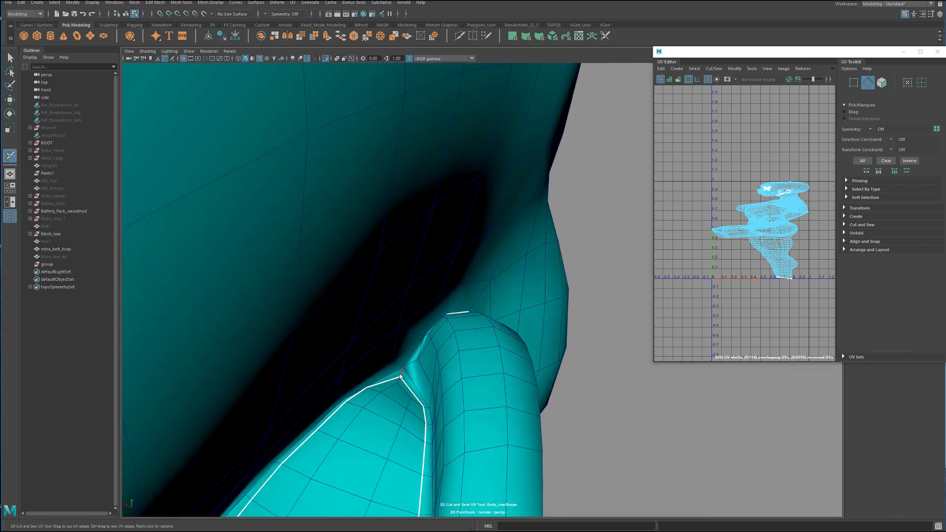
# - Extend the UV cut over the upper end of the ear and along its rim
pyautogui.moveTo(436, 326); pyautogui.dragTo(441, 320)
pyautogui.keyDown('alt'); pyautogui.moveTo(442, 319); pyautogui.dragTo(392, 398); pyautogui.keyUp('alt')
pyautogui.keyDown('alt'); pyautogui.moveTo(391, 398); pyautogui.dragTo(431, 374, button='right'); pyautogui.keyUp('alt')
pyautogui.click(429, 315)
pyautogui.keyDown('alt'); pyautogui.moveTo(430, 374); pyautogui.dragTo(458, 352); pyautogui.keyUp('alt')
pyautogui.moveTo(459, 353)
pyautogui.mouseDown()
pyautogui.moveTo(493, 343)
pyautogui.moveTo(374, 321)
pyautogui.moveTo(468, 313)
pyautogui.moveTo(394, 316)
pyautogui.mouseUp()
# - Cut the UV edge loop inside the mouth and further edge loops on the body mesh
pyautogui.keyDown('alt'); pyautogui.moveTo(394, 315); pyautogui.dragTo(249, 378, button='right'); pyautogui.keyUp('alt')
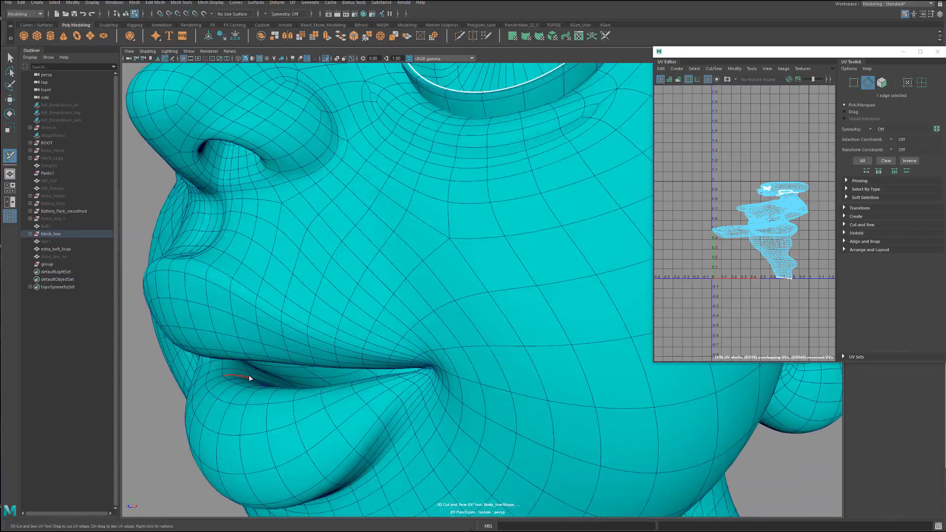
pyautogui.doubleClick(250, 378)
pyautogui.keyDown('alt'); pyautogui.moveTo(249, 378); pyautogui.dragTo(408, 383); pyautogui.keyUp('alt')
pyautogui.keyDown('alt'); pyautogui.moveTo(408, 383); pyautogui.dragTo(559, 325, button='right'); pyautogui.keyUp('alt')
pyautogui.doubleClick(560, 325)
pyautogui.doubleClick(356, 331)
# - Cut a UV seam up the back of the head from the neck seam towards the crown, and switch to face selection
pyautogui.keyDown('alt'); pyautogui.moveTo(357, 331); pyautogui.dragTo(359, 338, button='right'); pyautogui.keyUp('alt')
pyautogui.keyDown('alt'); pyautogui.moveTo(358, 338); pyautogui.dragTo(530, 396); pyautogui.keyUp('alt')
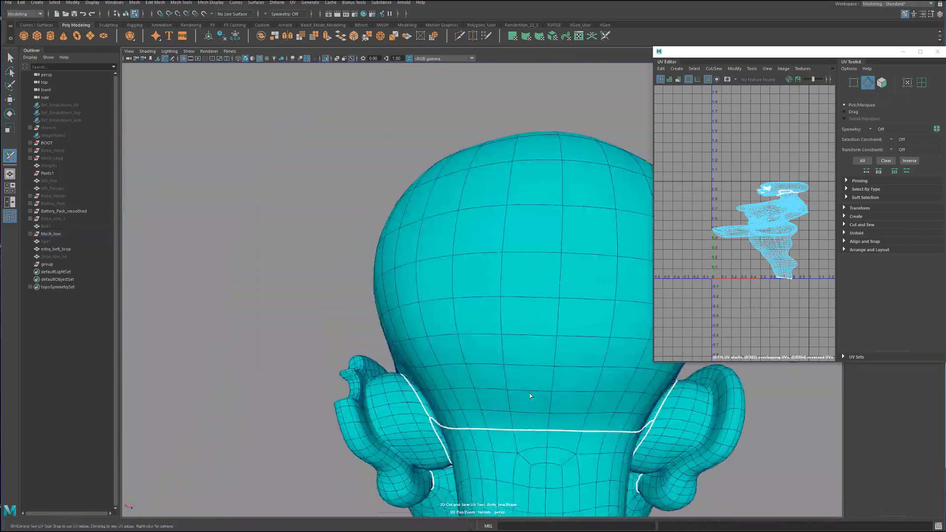
pyautogui.moveTo(546, 430); pyautogui.dragTo(559, 148)
pyautogui.keyDown('alt'); pyautogui.moveTo(558, 147); pyautogui.dragTo(444, 316); pyautogui.keyUp('alt')
pyautogui.keyDown('alt'); pyautogui.moveTo(443, 316); pyautogui.dragTo(395, 321, button='right'); pyautogui.keyUp('alt')
pyautogui.moveTo(654, 247); pyautogui.dragTo(362, 246)
pyautogui.press('F11')
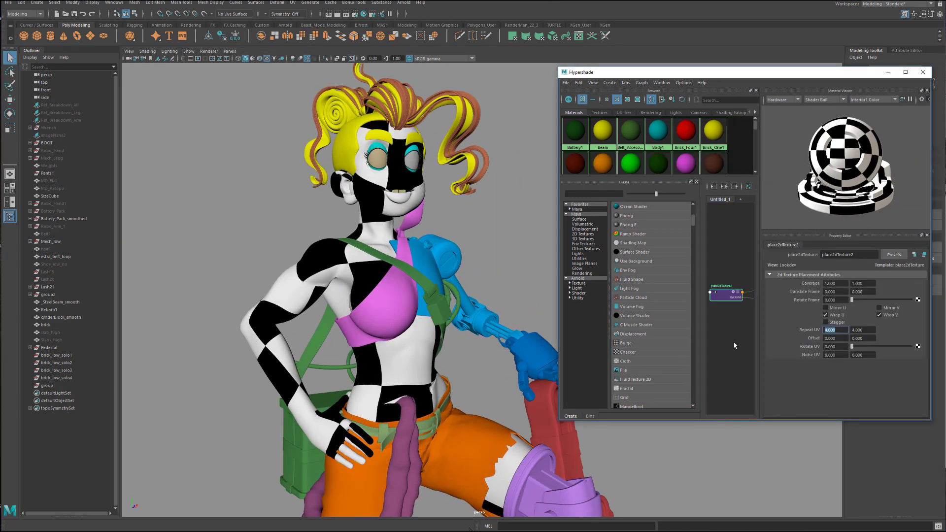
# - Set the checker texture's U repeat to 25 and check the pattern on the body
pyautogui.write('25')
pyautogui.press('Return')
pyautogui.keyDown('alt'); pyautogui.moveTo(345, 291); pyautogui.dragTo(398, 291); pyautogui.keyUp('alt')
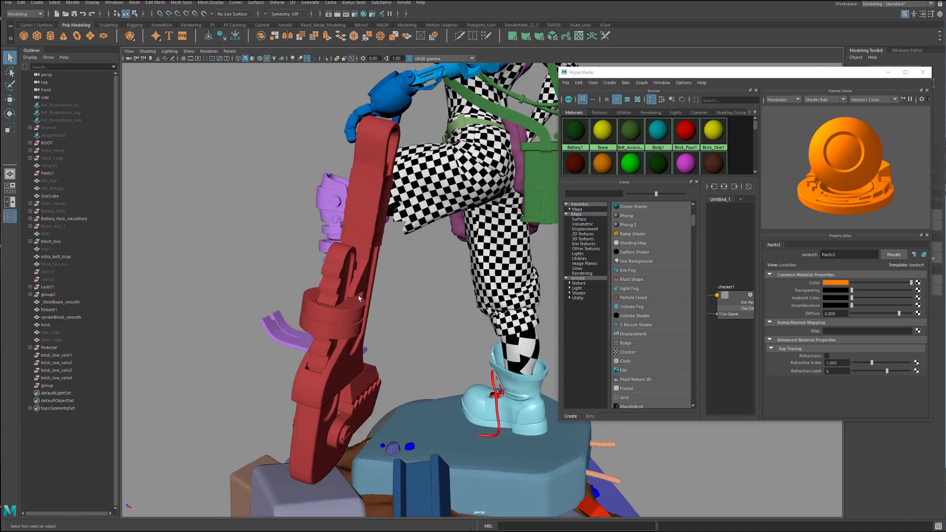
# - Enlarge the Hypershade node graph area and apply the checker material to the robotic arm's shoulder
pyautogui.keyDown('alt'); pyautogui.moveTo(359, 298); pyautogui.dragTo(705, 304); pyautogui.keyUp('alt')
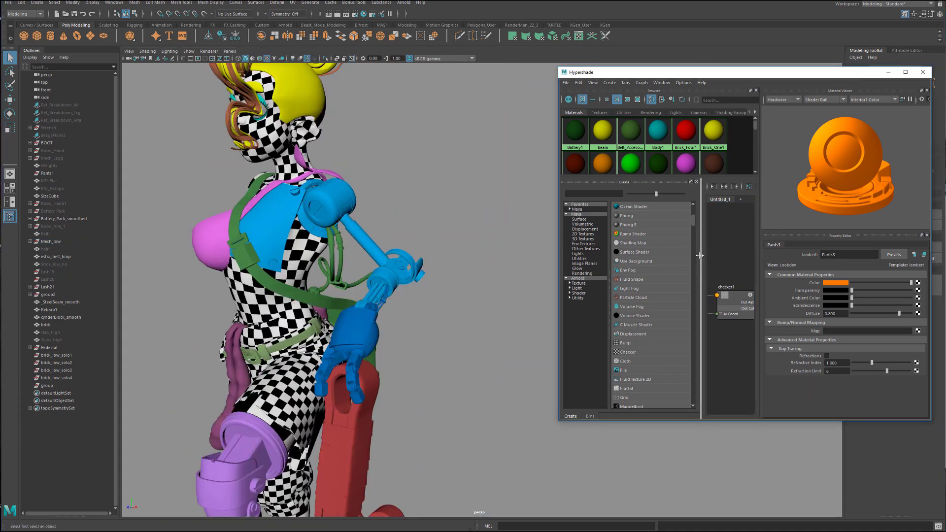
pyautogui.moveTo(699, 255); pyautogui.dragTo(632, 256)
pyautogui.moveTo(653, 295); pyautogui.dragTo(323, 209, button='middle')
pyautogui.keyDown('alt'); pyautogui.moveTo(404, 337); pyautogui.dragTo(337, 287); pyautogui.keyUp('alt')
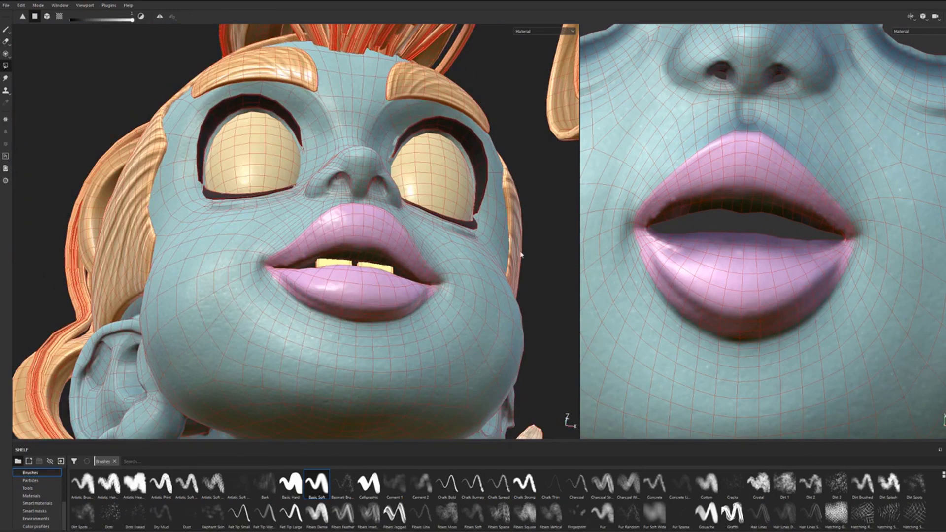
# - In Substance Painter, use Polygon Fill on the faces of the bag under the eye
pyautogui.moveTo(521, 254); pyautogui.dragTo(458, 237)
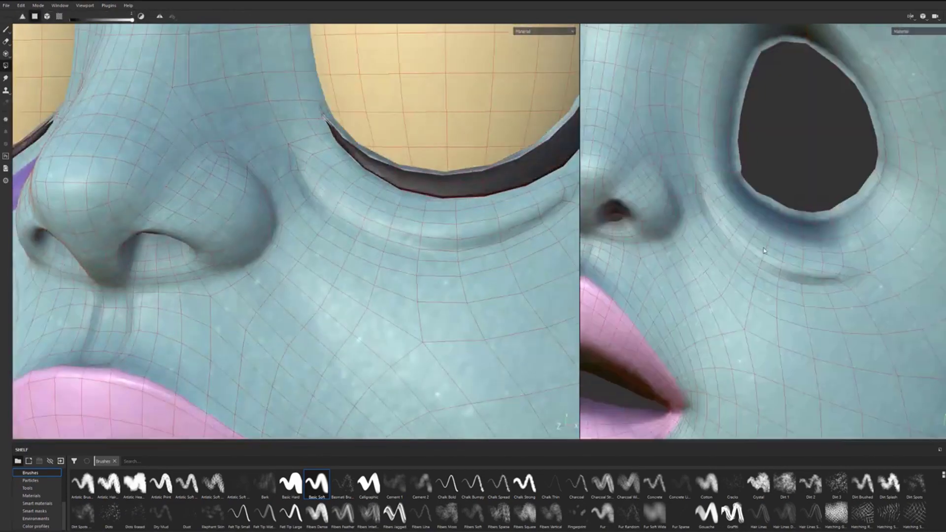
pyautogui.moveTo(808, 275)
pyautogui.mouseDown()
pyautogui.moveTo(724, 207)
pyautogui.moveTo(636, 109)
pyautogui.mouseUp()
pyautogui.moveTo(768, 246)
pyautogui.mouseDown()
pyautogui.moveTo(863, 291)
pyautogui.moveTo(861, 262)
pyautogui.mouseUp()
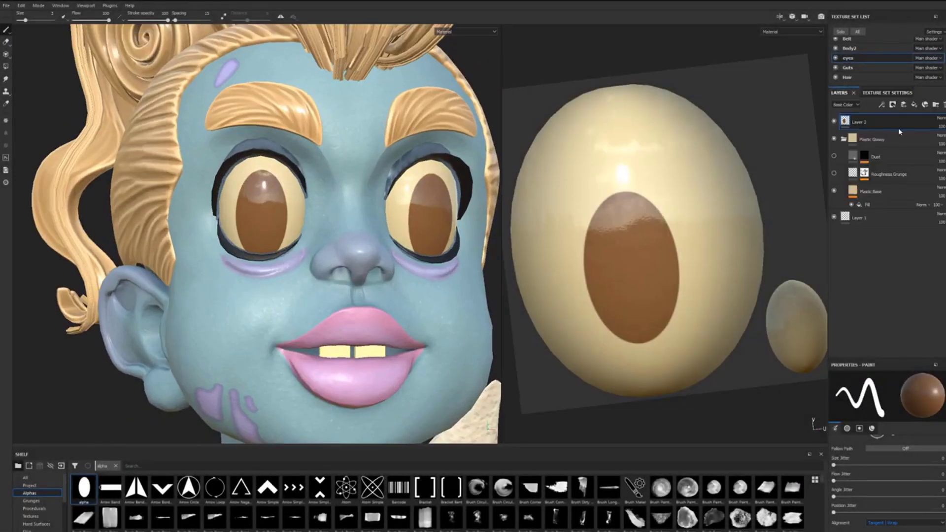
# - Add a Glow filter to Layer 2, the brown iris layer of the eyes texture set
pyautogui.rightClick(901, 127)
pyautogui.click(921, 300)
pyautogui.click(897, 401)
pyautogui.click(912, 473)
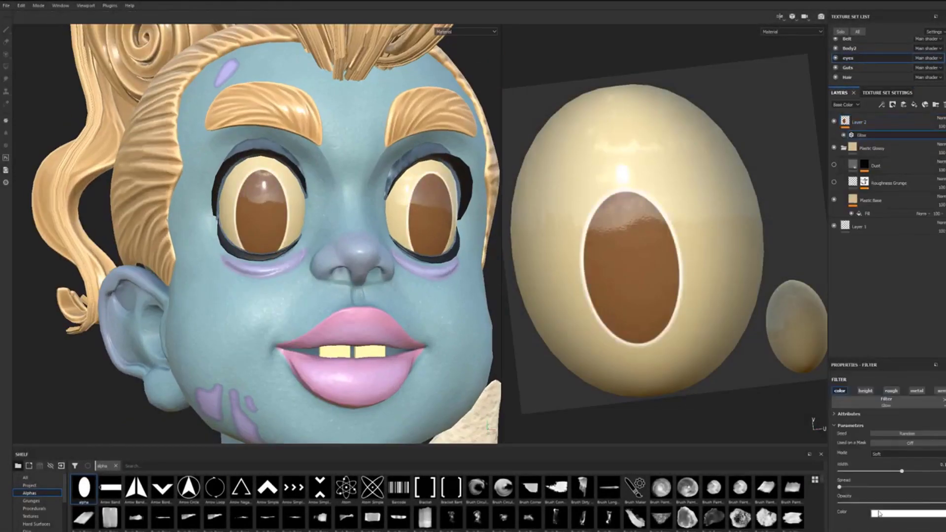
# - Colour the iris glow dark brown, reduce its width to a negative value and adjust its opacity
pyautogui.click(909, 513)
pyautogui.click(927, 473)
pyautogui.moveTo(901, 471); pyautogui.dragTo(869, 471)
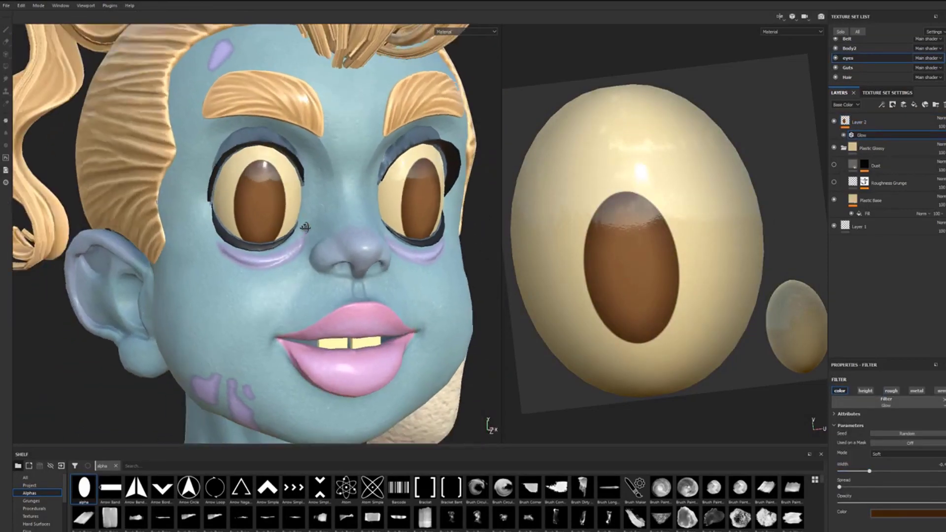
pyautogui.click(871, 502)
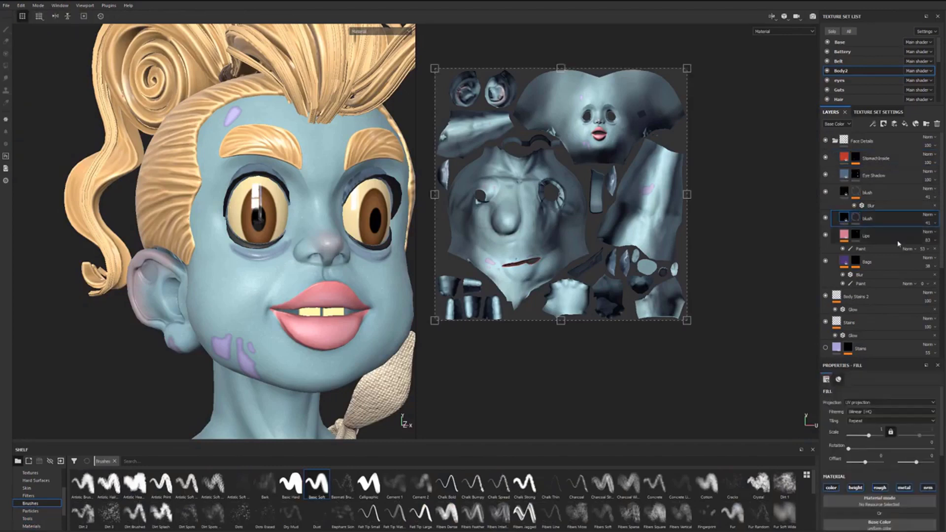
# - Paint blush on the earlobe in the blush layer's mask and isolate the Body2 texture set
pyautogui.click(897, 244)
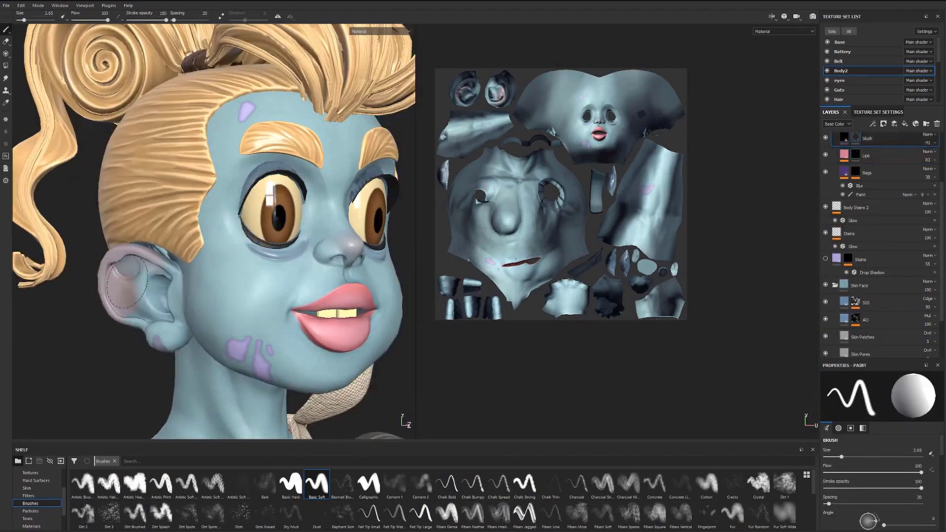
pyautogui.moveTo(161, 333); pyautogui.dragTo(174, 320)
pyautogui.keyDown('alt'); pyautogui.moveTo(173, 306); pyautogui.dragTo(243, 253); pyautogui.keyUp('alt')
pyautogui.hotkey('alt', 'q')
pyautogui.moveTo(226, 334)
pyautogui.keyDown('alt'); pyautogui.mouseDown()
pyautogui.moveTo(247, 295)
pyautogui.moveTo(129, 274)
pyautogui.mouseUp(); pyautogui.keyUp('alt')
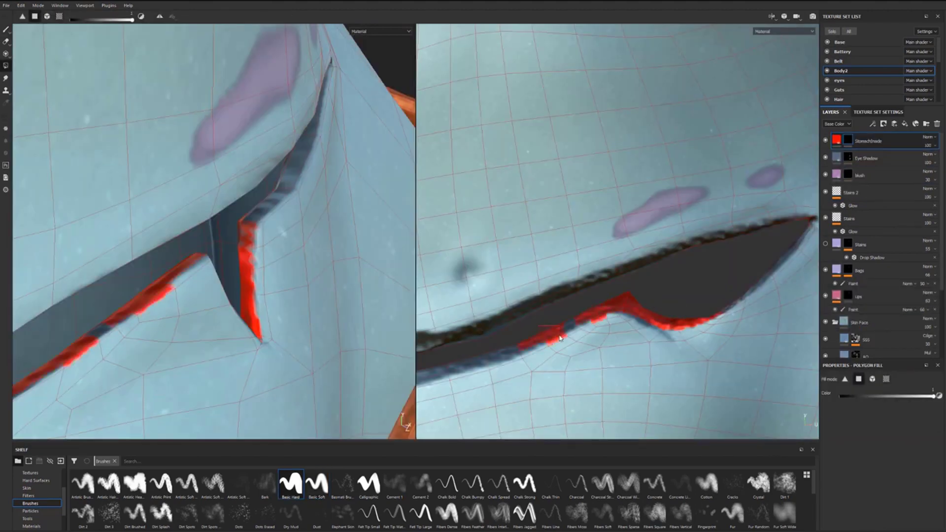
# - Fill the remaining polygons along the stomach wound's edges with red on the StomachInside layer using Polygon Fill
pyautogui.keyDown('alt'); pyautogui.moveTo(257, 296); pyautogui.dragTo(197, 305, button='right'); pyautogui.keyUp('alt')
pyautogui.keyDown('alt'); pyautogui.moveTo(493, 344); pyautogui.dragTo(697, 293, button='middle'); pyautogui.keyUp('alt')
pyautogui.keyDown('alt'); pyautogui.moveTo(212, 301); pyautogui.dragTo(197, 316); pyautogui.keyUp('alt')
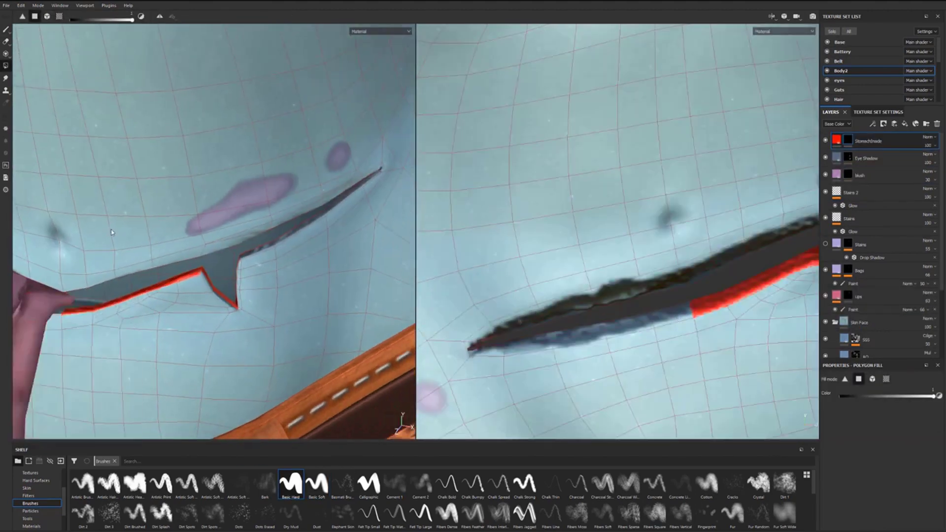
pyautogui.keyDown('alt'); pyautogui.moveTo(197, 316); pyautogui.dragTo(371, 248, button='middle'); pyautogui.keyUp('alt')
pyautogui.moveTo(688, 310); pyautogui.dragTo(623, 319)
pyautogui.keyDown('alt'); pyautogui.moveTo(786, 235); pyautogui.dragTo(533, 245, button='middle'); pyautogui.keyUp('alt')
pyautogui.moveTo(628, 258); pyautogui.dragTo(559, 242)
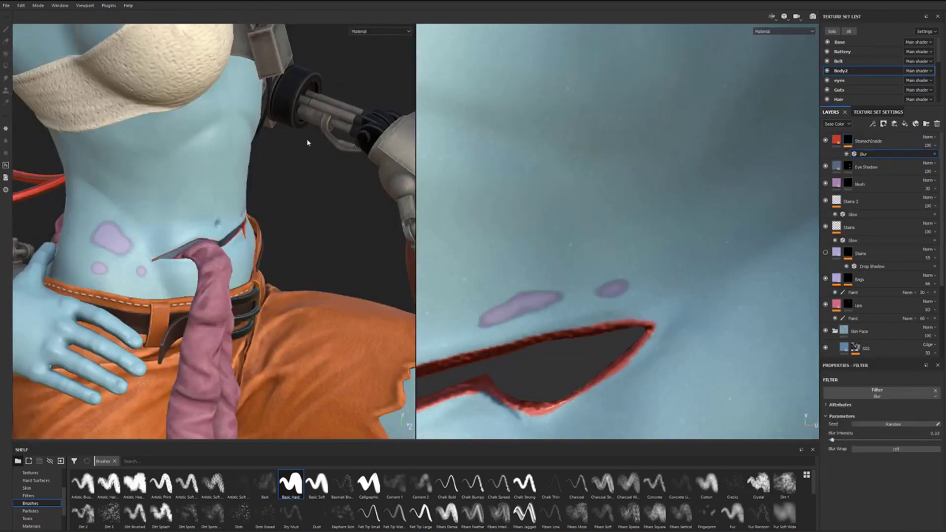
# - Erase part of the purple stain on the forehead above the eyebrow on the Stains layer
pyautogui.scroll(-5, 307, 142)
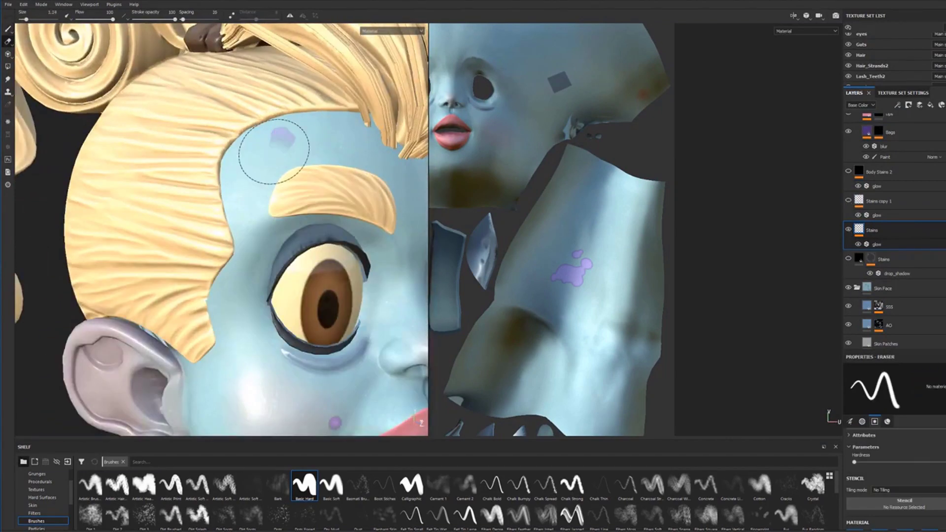
pyautogui.click(253, 148)
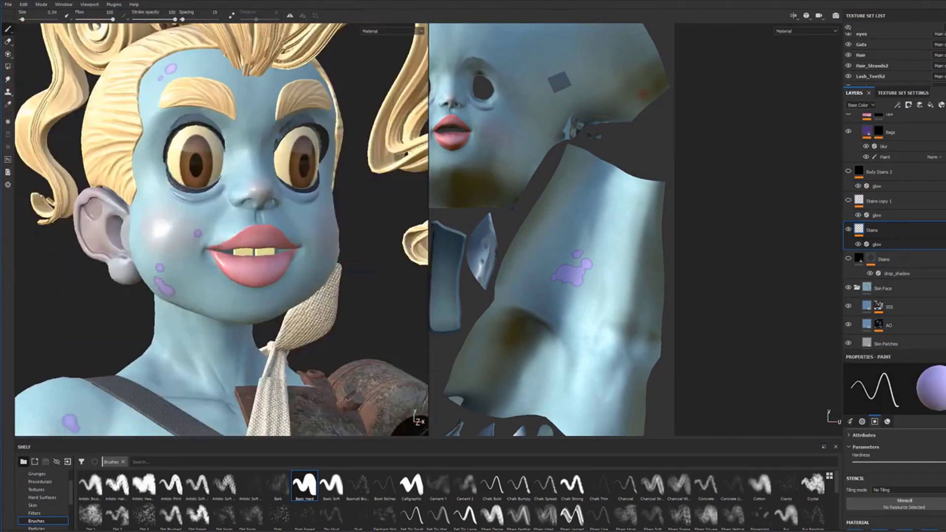
pyautogui.scroll(-3, 221, 229)
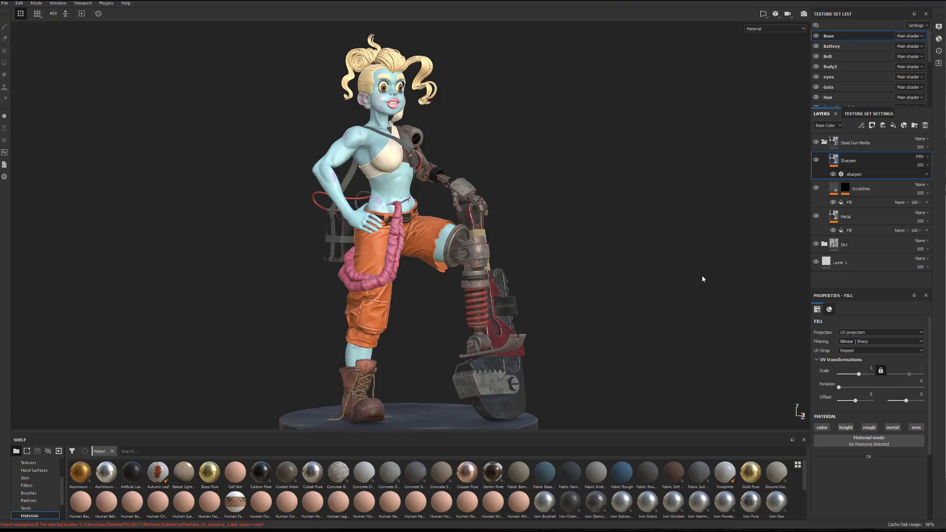
# - Open the mesh map baking settings for the Base texture set with a 2048 output size
pyautogui.keyDown('alt'); pyautogui.moveTo(702, 276); pyautogui.dragTo(650, 282, button='right'); pyautogui.keyUp('alt')
pyautogui.keyDown('alt'); pyautogui.moveTo(621, 282); pyautogui.dragTo(620, 250, button='middle'); pyautogui.keyUp('alt')
pyautogui.keyDown('alt'); pyautogui.moveTo(620, 249); pyautogui.dragTo(610, 291, button='right'); pyautogui.keyUp('alt')
pyautogui.click(868, 116)
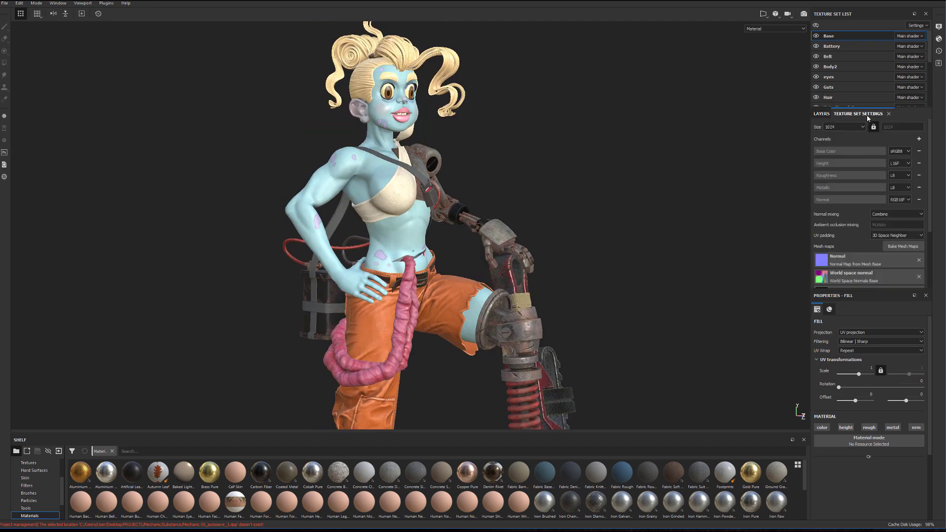
pyautogui.click(891, 246)
pyautogui.moveTo(353, 129); pyautogui.dragTo(212, 42)
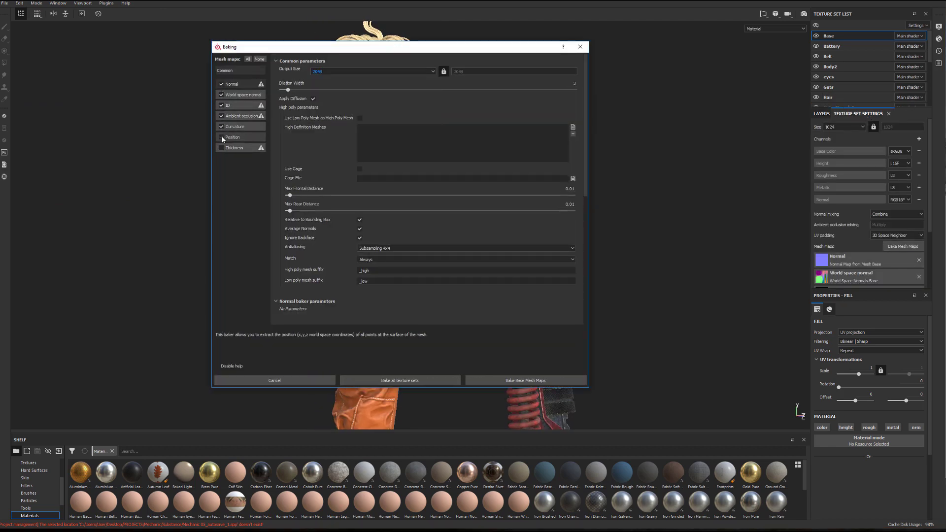
# - Bake the Base mesh maps with Position and Thickness included and antialiasing at Subsampling 4x4
pyautogui.scroll(-1, 416, 212)
pyautogui.click(418, 247)
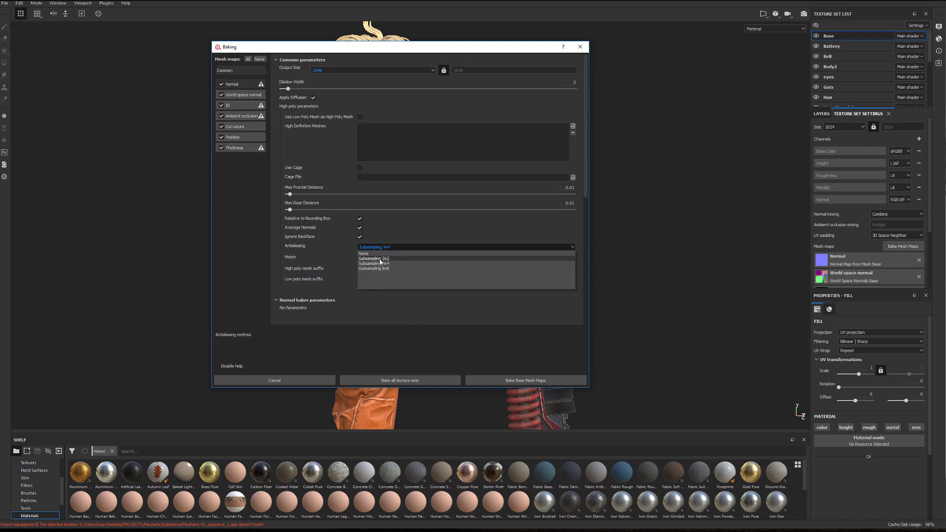
pyautogui.click(418, 258)
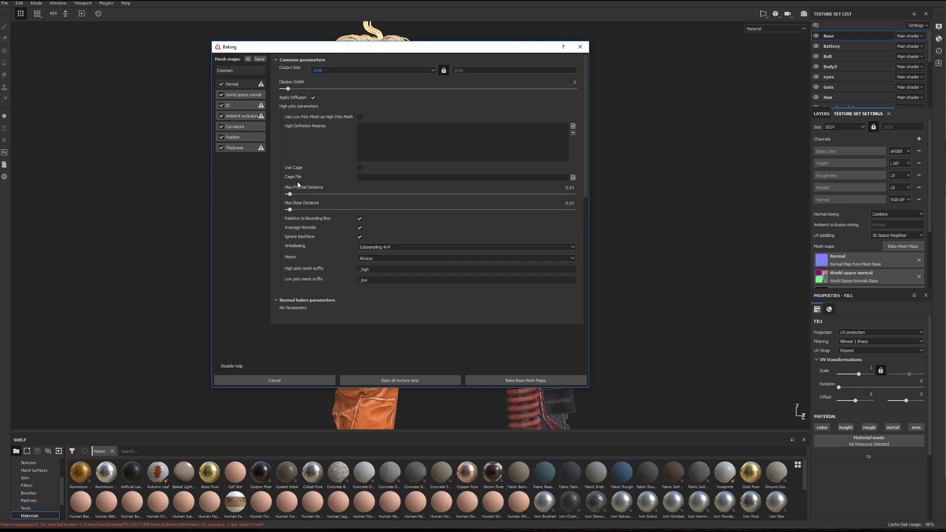
pyautogui.click(520, 381)
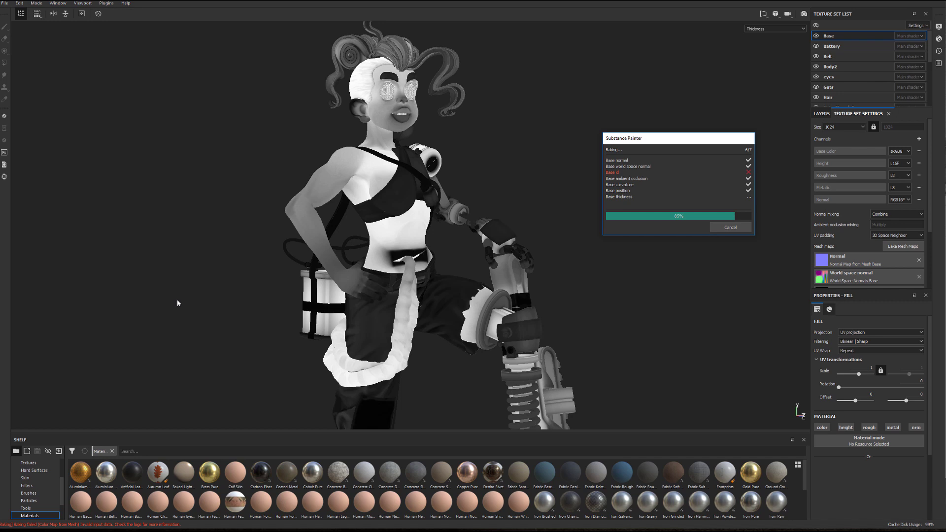
pyautogui.click(730, 228)
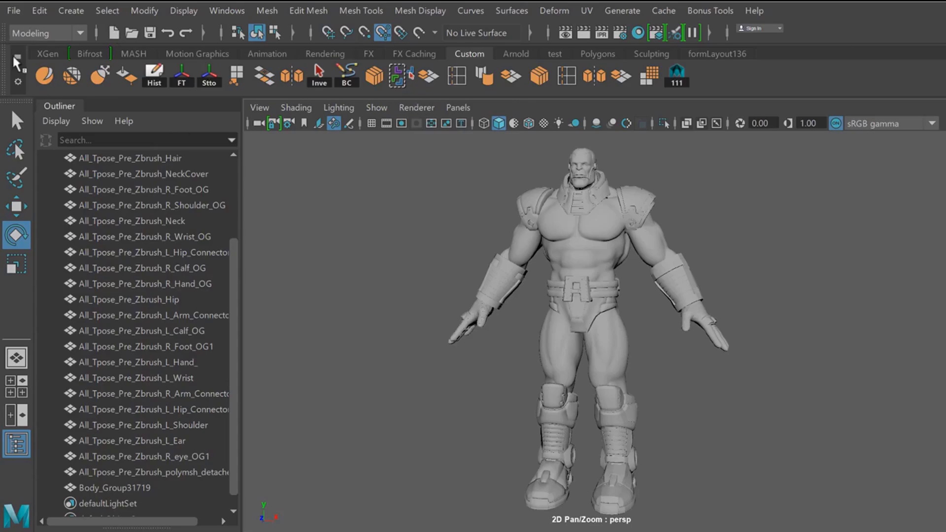
# - In Maya, switch to the Rigging menu set and select all meshes of the armoured character
pyautogui.click(12, 11)
pyautogui.click(19, 33)
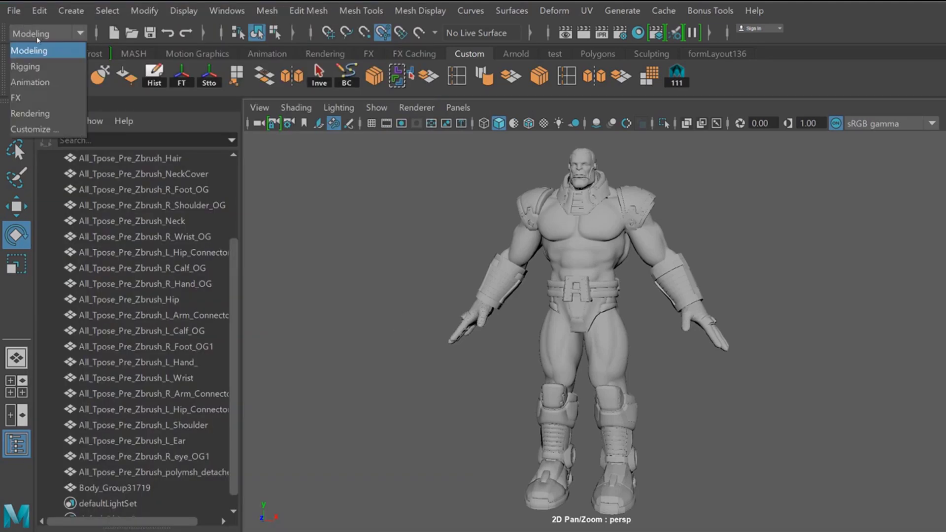
pyautogui.click(27, 64)
pyautogui.scroll(2, 646, 188)
pyautogui.scroll(-2, 647, 187)
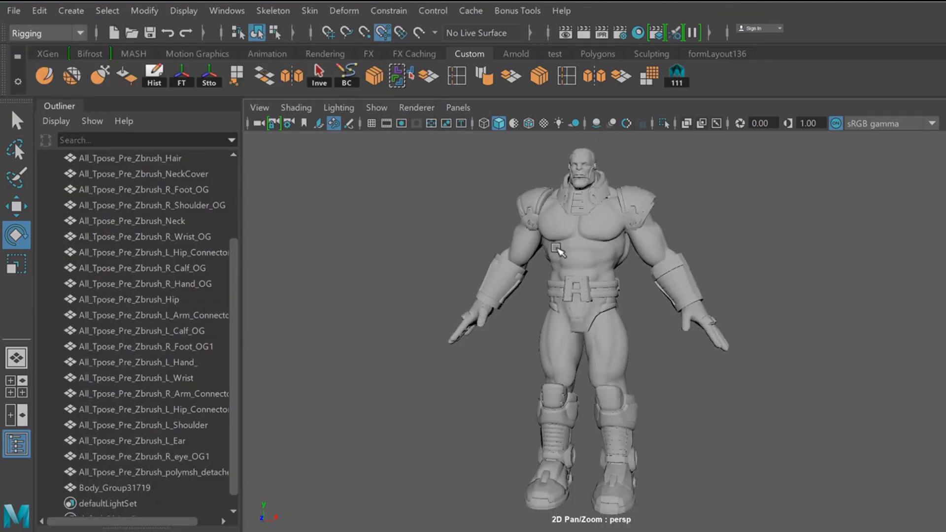
pyautogui.scroll(-3, 558, 249)
pyautogui.moveTo(456, 173); pyautogui.dragTo(734, 466)
pyautogui.scroll(2, 668, 342)
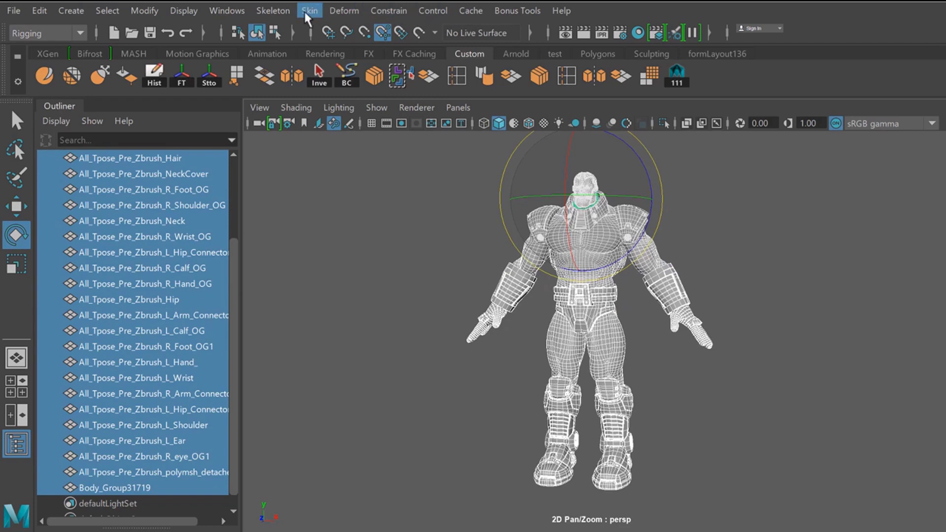
# - Open HumanIK and start its Quick Rig Tool for the selected character
pyautogui.click(273, 10)
pyautogui.click(278, 353)
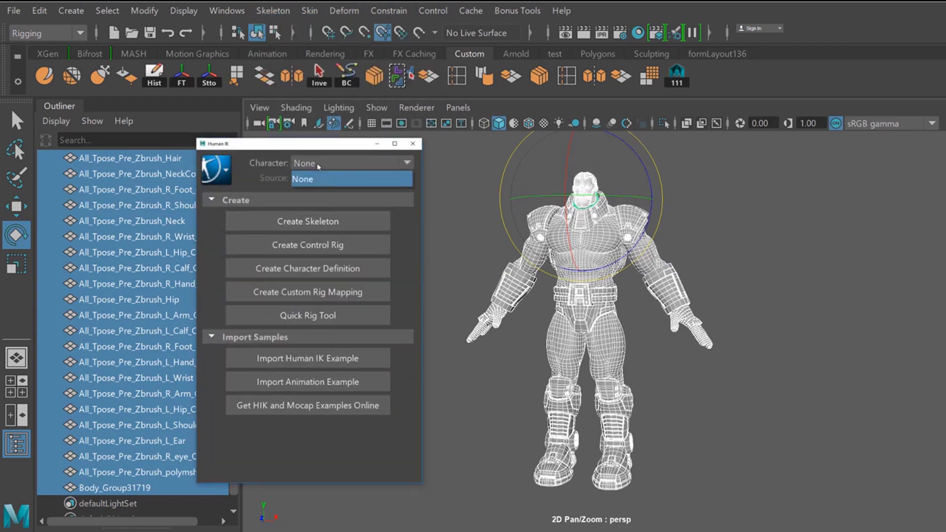
pyautogui.click(308, 316)
pyautogui.moveTo(557, 158); pyautogui.dragTo(715, 139)
# - Set the Quick Rig to Step-By-Step mode and add the selected meshes as its geometry
pyautogui.click(809, 173)
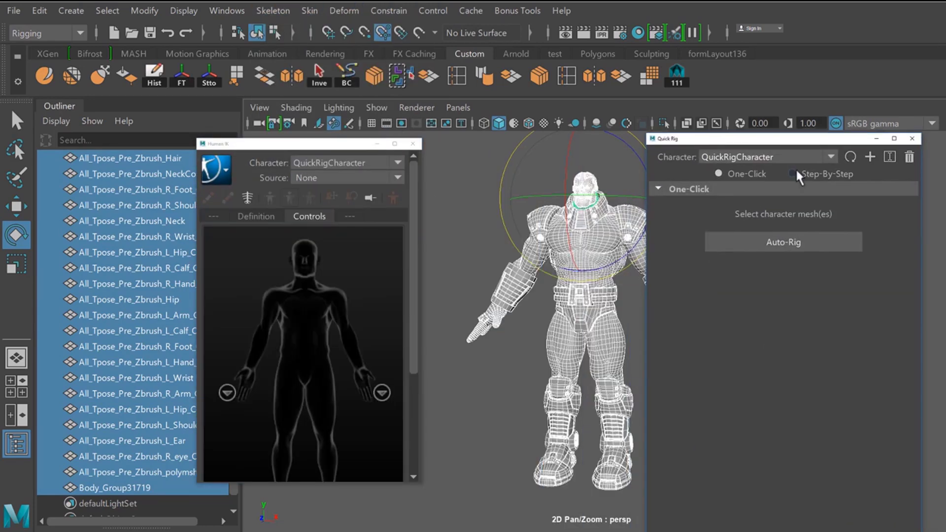
pyautogui.click(797, 173)
pyautogui.click(678, 210)
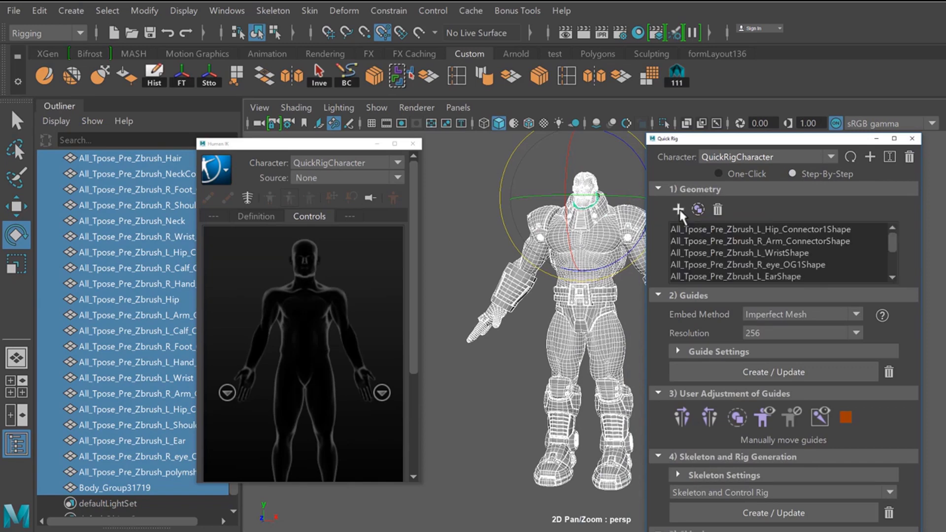
# - Create the rig guides with the Imperfect Mesh embed method at resolution 256
pyautogui.moveTo(726, 142); pyautogui.dragTo(829, 127)
pyautogui.scroll(1, 711, 232)
pyautogui.keyDown('alt'); pyautogui.moveTo(710, 232); pyautogui.dragTo(658, 237); pyautogui.keyUp('alt')
pyautogui.click(817, 282)
pyautogui.click(817, 282)
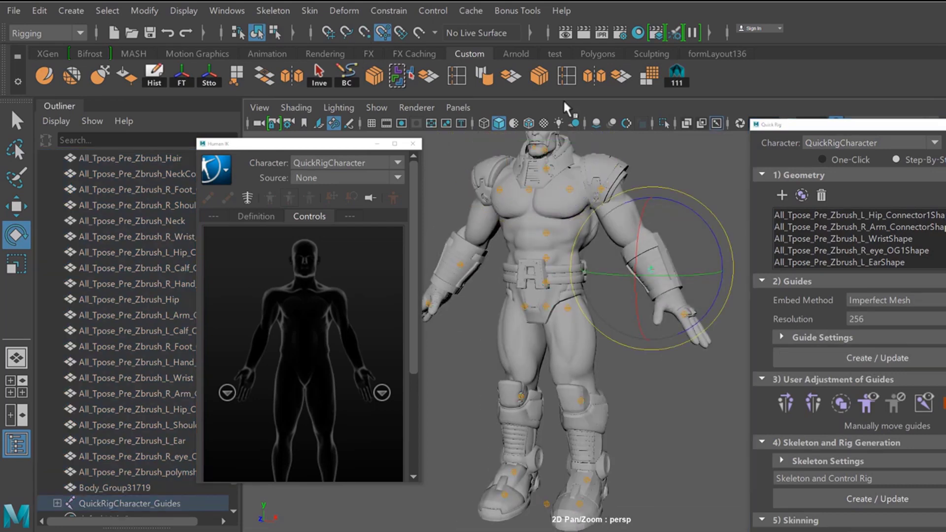
# - Move the left wrist guide to the end of the forearm and select the guides on the character's left side
pyautogui.press('w')
pyautogui.click(651, 364)
pyautogui.keyDown('alt'); pyautogui.moveTo(653, 258); pyautogui.dragTo(641, 227); pyautogui.keyUp('alt')
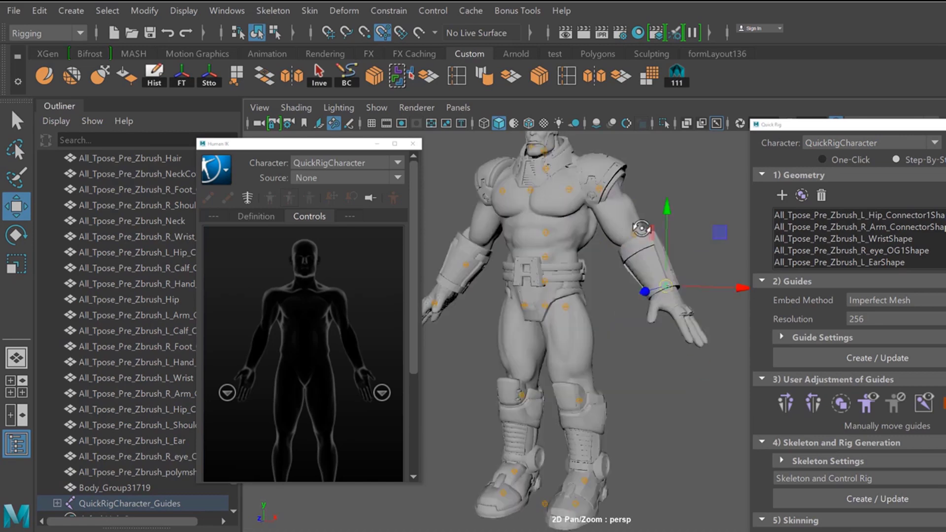
pyautogui.keyDown('alt'); pyautogui.moveTo(642, 290); pyautogui.dragTo(641, 229, button='middle'); pyautogui.keyUp('alt')
pyautogui.keyDown('alt'); pyautogui.moveTo(621, 262); pyautogui.dragTo(561, 267); pyautogui.keyUp('alt')
pyautogui.click(576, 333)
pyautogui.moveTo(605, 304)
pyautogui.keyDown('alt'); pyautogui.mouseDown()
pyautogui.moveTo(627, 312)
pyautogui.moveTo(614, 316)
pyautogui.mouseUp(); pyautogui.keyUp('alt')
pyautogui.scroll(-5, 614, 316)
pyautogui.moveTo(699, 458); pyautogui.dragTo(618, 248)
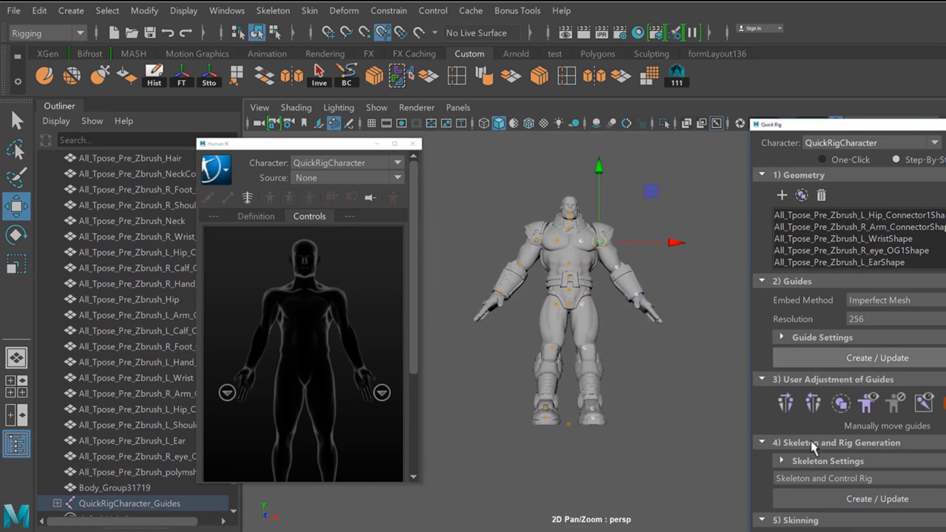
# - Generate the skeleton and control rig from the guides and bind the meshes with the GVB binding method
pyautogui.moveTo(810, 126); pyautogui.dragTo(718, 55)
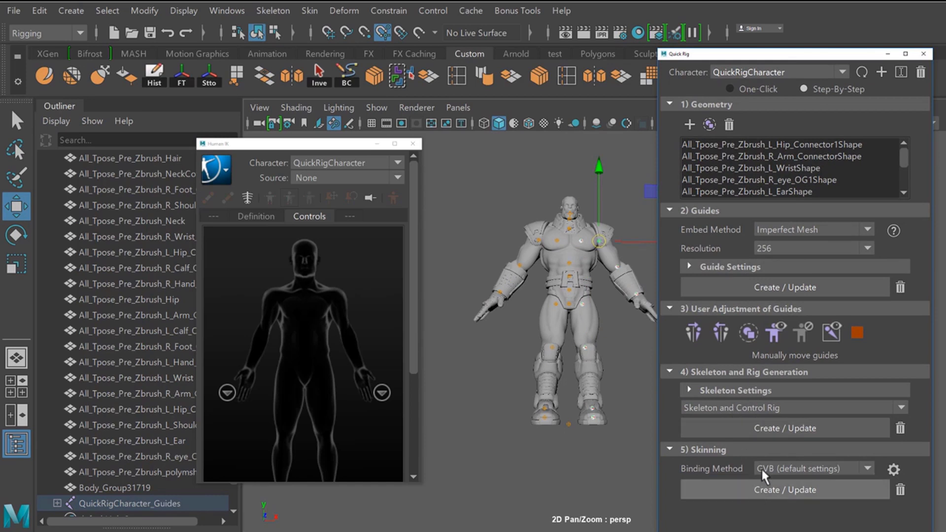
pyautogui.click(740, 431)
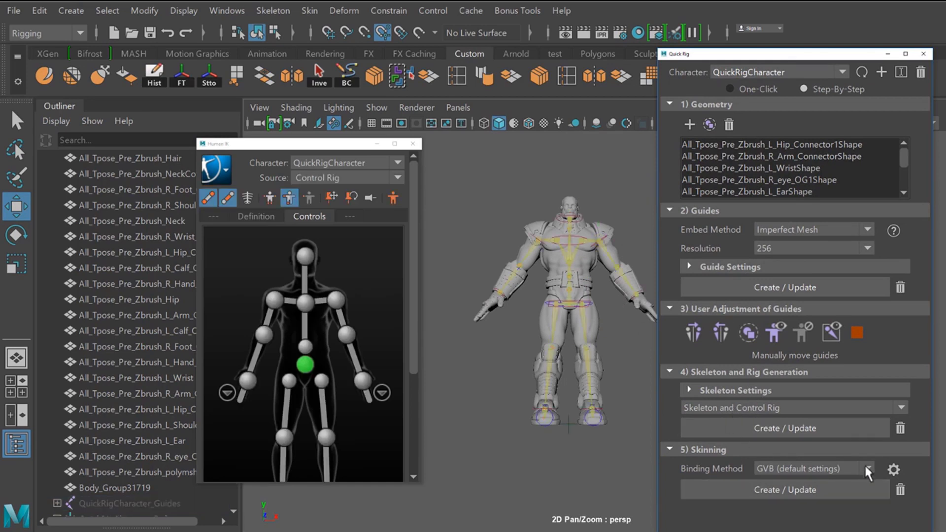
pyautogui.click(892, 470)
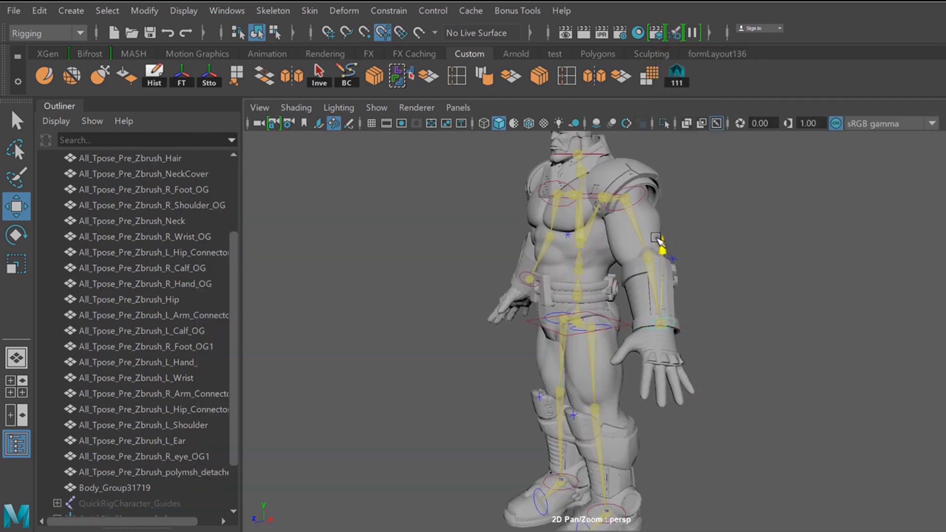
# - Bend the left forearm forward by moving the left wrist and elbow controls
pyautogui.moveTo(658, 239); pyautogui.dragTo(659, 211)
pyautogui.moveTo(712, 309); pyautogui.dragTo(685, 302)
pyautogui.keyDown('alt'); pyautogui.moveTo(737, 286); pyautogui.dragTo(690, 280); pyautogui.keyUp('alt')
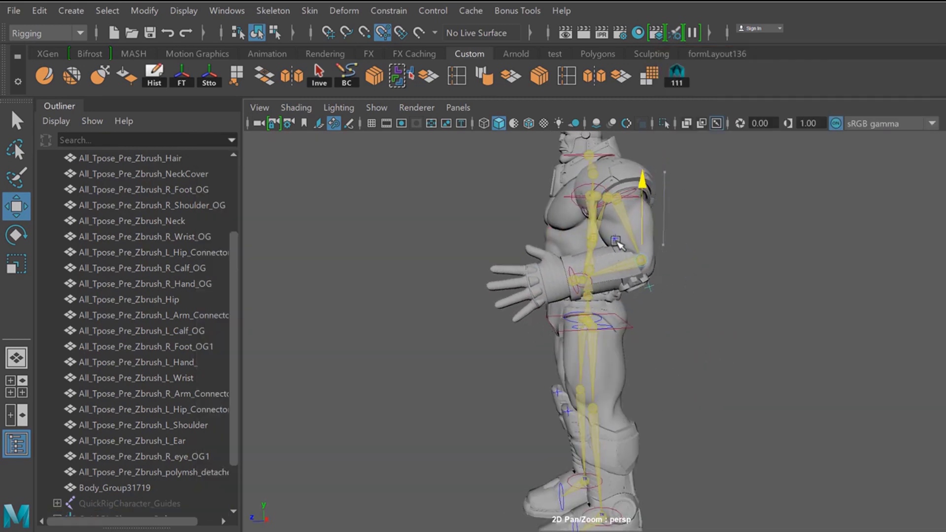
pyautogui.keyDown('alt'); pyautogui.moveTo(539, 285); pyautogui.dragTo(700, 265); pyautogui.keyUp('alt')
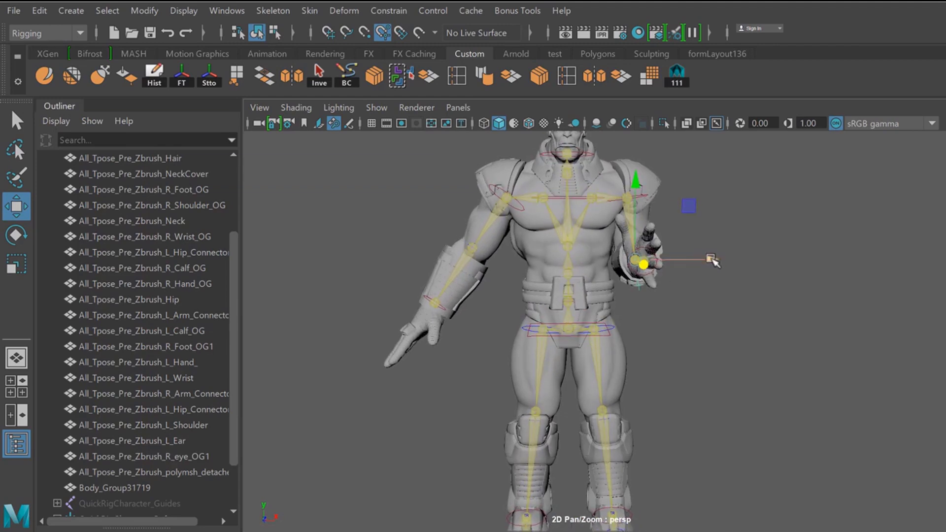
pyautogui.scroll(-3, 684, 295)
pyautogui.keyDown('alt'); pyautogui.moveTo(684, 299); pyautogui.dragTo(626, 241); pyautogui.keyUp('alt')
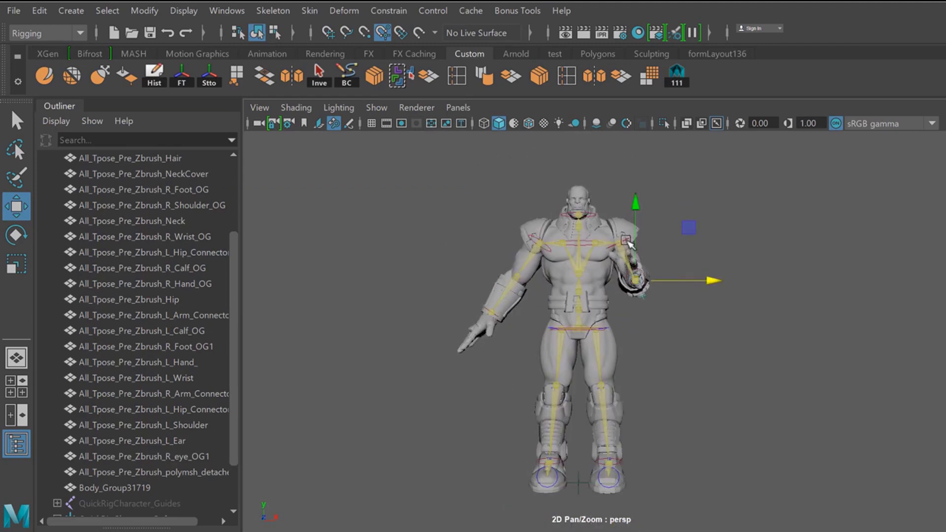
# - Move the right foot control forward to test the leg rig
pyautogui.keyDown('alt'); pyautogui.moveTo(619, 183); pyautogui.dragTo(616, 256); pyautogui.keyUp('alt')
pyautogui.scroll(5, 602, 331)
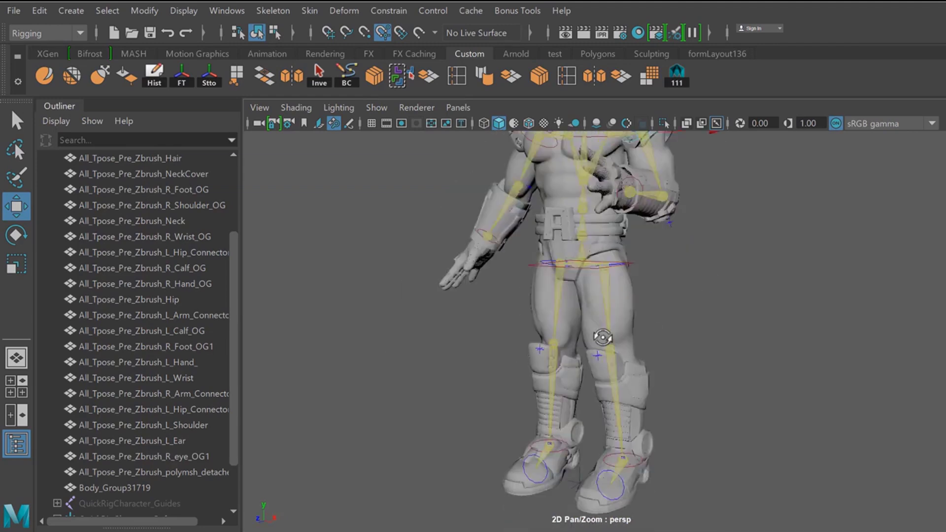
pyautogui.keyDown('alt'); pyautogui.moveTo(526, 440); pyautogui.dragTo(571, 438); pyautogui.keyUp('alt')
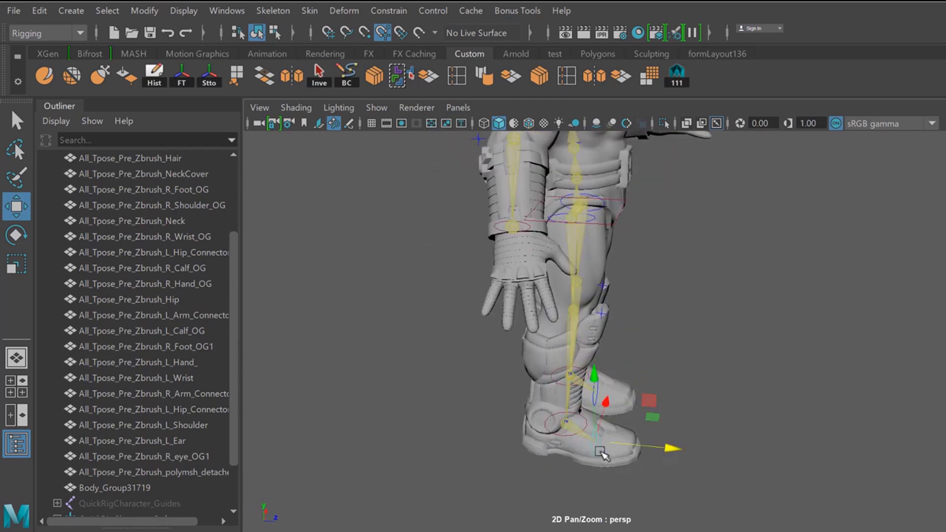
pyautogui.moveTo(673, 449); pyautogui.dragTo(689, 449)
# - Move the right wrist control down and in toward the body
pyautogui.scroll(-4, 680, 434)
pyautogui.keyDown('alt'); pyautogui.moveTo(675, 394); pyautogui.dragTo(529, 373); pyautogui.keyUp('alt')
pyautogui.scroll(3, 636, 268)
pyautogui.click(504, 342)
pyautogui.moveTo(580, 340); pyautogui.dragTo(649, 369)
pyautogui.moveTo(584, 281); pyautogui.dragTo(588, 309)
pyautogui.moveTo(633, 320)
pyautogui.keyDown('alt'); pyautogui.mouseDown()
pyautogui.moveTo(560, 334)
pyautogui.moveTo(586, 337)
pyautogui.mouseUp(); pyautogui.keyUp('alt')
pyautogui.scroll(-4, 600, 329)
pyautogui.click(737, 359)
pyautogui.scroll(2, 737, 359)
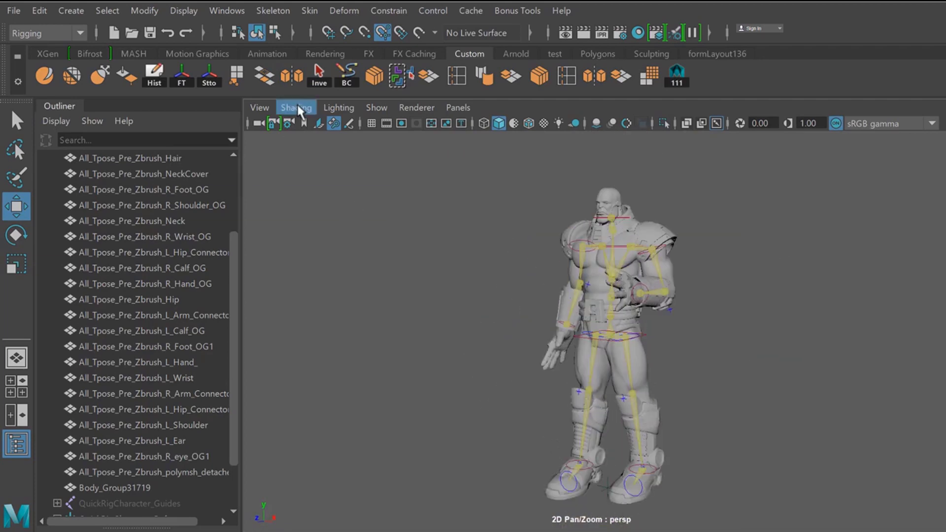
# - Display the wireframe over the shaded character meshes
pyautogui.click(298, 110)
pyautogui.click(345, 272)
pyautogui.scroll(4, 408, 315)
pyautogui.moveTo(532, 318)
pyautogui.keyDown('alt'); pyautogui.mouseDown()
pyautogui.moveTo(395, 301)
pyautogui.moveTo(651, 347)
pyautogui.mouseUp(); pyautogui.keyUp('alt')
# - Move the left wrist control behind the body to translate values 3.990, 14.307, -5.989
pyautogui.moveTo(226, 313)
pyautogui.mouseDown()
pyautogui.moveTo(195, 315)
pyautogui.moveTo(266, 312)
pyautogui.mouseUp()
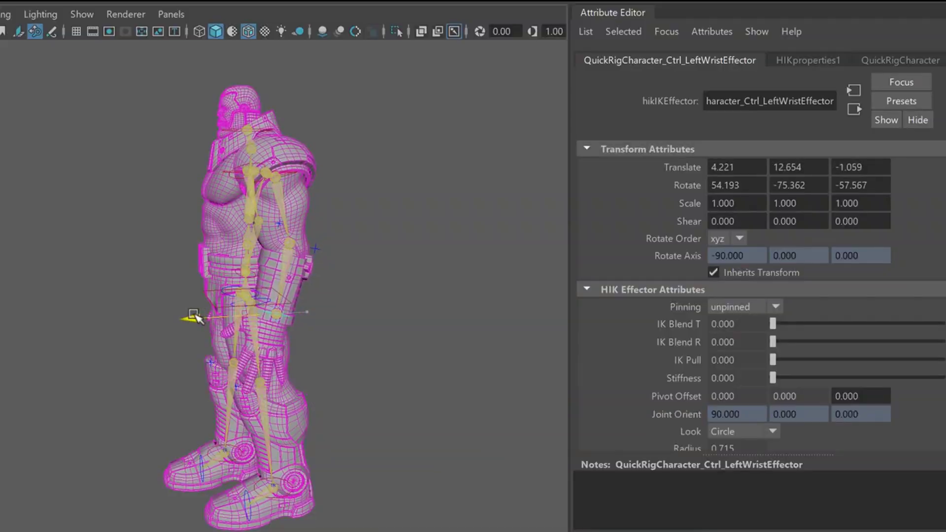
pyautogui.keyDown('alt'); pyautogui.moveTo(247, 320); pyautogui.dragTo(335, 322); pyautogui.keyUp('alt')
pyautogui.moveTo(291, 243); pyautogui.dragTo(269, 241)
pyautogui.scroll(4, 279, 317)
pyautogui.keyDown('alt'); pyautogui.moveTo(279, 317); pyautogui.dragTo(205, 340); pyautogui.keyUp('alt')
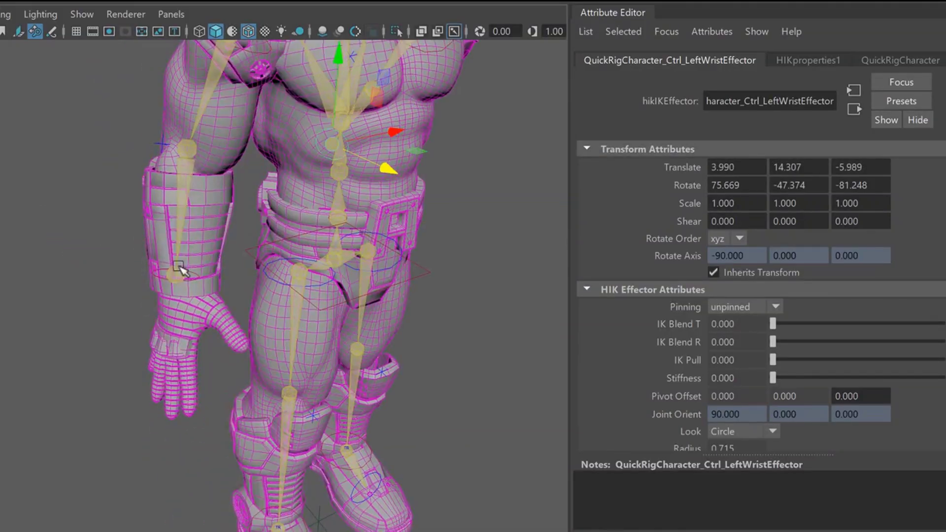
# - Pull the right wrist control backward so the right arm sweeps behind the body
pyautogui.click(180, 267)
pyautogui.scroll(-4, 187, 276)
pyautogui.keyDown('alt'); pyautogui.moveTo(197, 281); pyautogui.dragTo(246, 288); pyautogui.keyUp('alt')
pyautogui.moveTo(288, 290); pyautogui.dragTo(232, 291)
pyautogui.keyDown('alt'); pyautogui.moveTo(379, 426); pyautogui.dragTo(306, 443); pyautogui.keyUp('alt')
# - Shift the right foot and ankle controls forward to adjust the stance
pyautogui.click(239, 465)
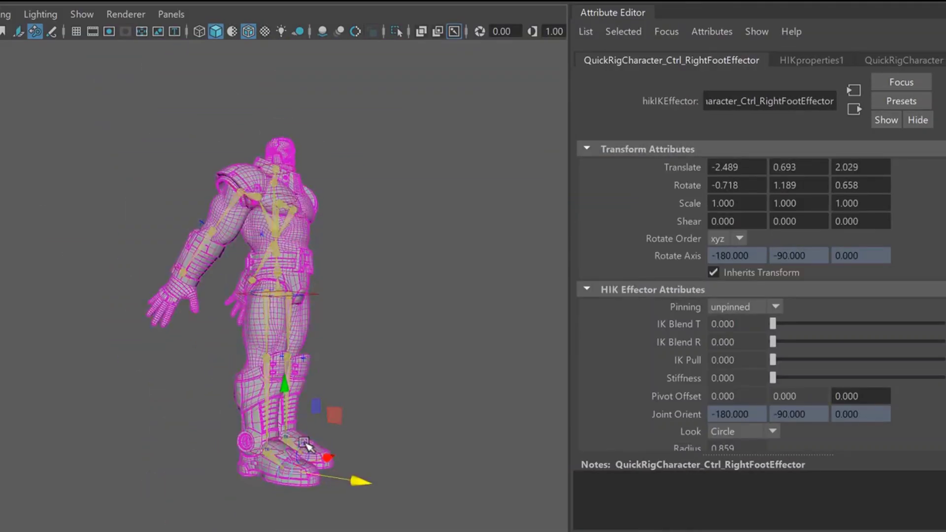
pyautogui.scroll(4, 305, 443)
pyautogui.click(227, 387)
pyautogui.moveTo(288, 412); pyautogui.dragTo(312, 431)
pyautogui.click(264, 423)
pyautogui.press('e')
# - Push the hips and chest controls forward so the whole body leans into a dive
pyautogui.click(285, 277)
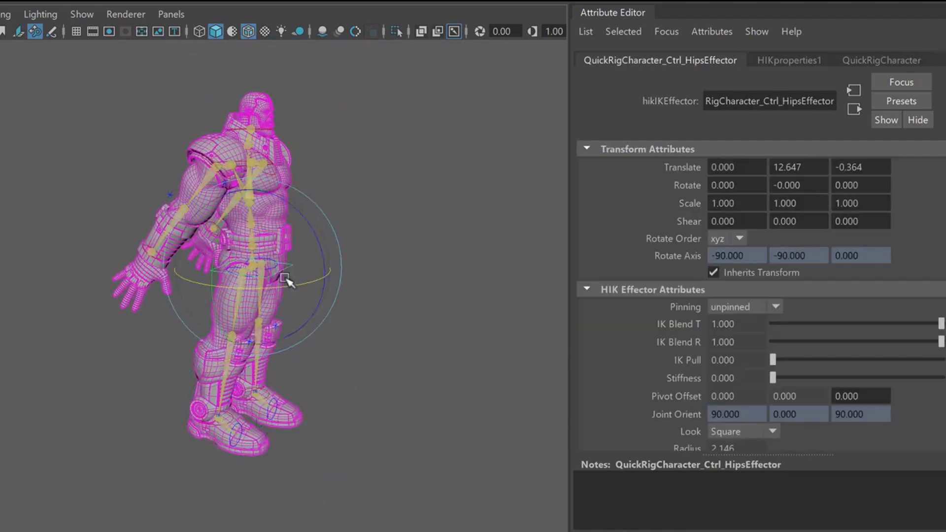
pyautogui.press('w')
pyautogui.moveTo(342, 276); pyautogui.dragTo(396, 279)
pyautogui.click(308, 191)
pyautogui.moveTo(401, 193); pyautogui.dragTo(471, 199)
pyautogui.click(329, 292)
pyautogui.moveTo(359, 300); pyautogui.dragTo(420, 306)
# - Raise the whole character with the reference control and pull the hips control back
pyautogui.click(257, 430)
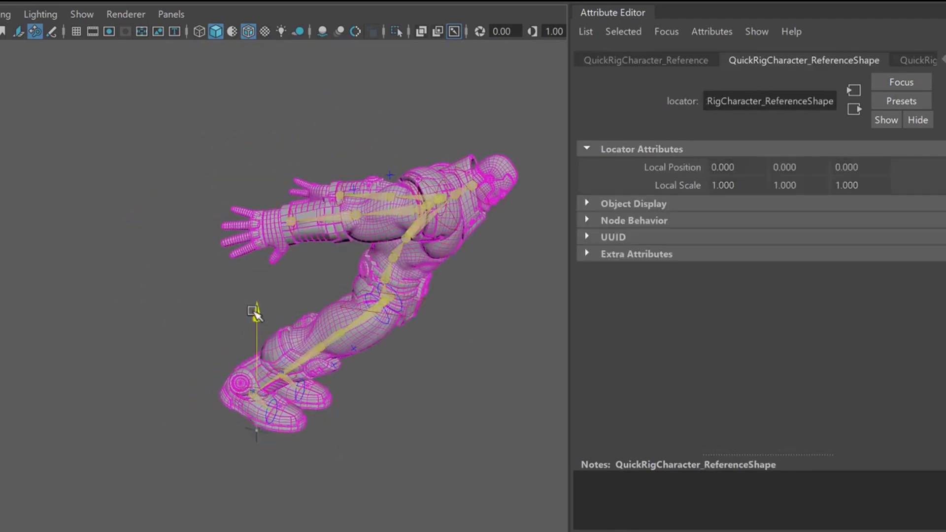
pyautogui.moveTo(255, 314); pyautogui.dragTo(256, 301)
pyautogui.moveTo(296, 389)
pyautogui.keyDown('alt'); pyautogui.mouseDown()
pyautogui.moveTo(272, 403)
pyautogui.moveTo(306, 397)
pyautogui.mouseUp(); pyautogui.keyUp('alt')
pyautogui.click(273, 403)
pyautogui.keyDown('alt'); pyautogui.moveTo(306, 397); pyautogui.dragTo(238, 439, button='middle'); pyautogui.keyUp('alt')
pyautogui.click(292, 328)
pyautogui.moveTo(373, 331); pyautogui.dragTo(322, 329)
pyautogui.keyDown('alt'); pyautogui.moveTo(323, 329); pyautogui.dragTo(327, 383); pyautogui.keyUp('alt')
# - Lower the right wrist control so the trailing right arm points downward
pyautogui.click(141, 262)
pyautogui.moveTo(141, 186); pyautogui.dragTo(143, 269)
pyautogui.scroll(-5, 197, 306)
# - Bring the left wrist control forward from behind the body to the front of the chest
pyautogui.keyDown('alt'); pyautogui.moveTo(142, 305); pyautogui.dragTo(245, 361); pyautogui.keyUp('alt')
pyautogui.scroll(5, 245, 361)
pyautogui.click(339, 271)
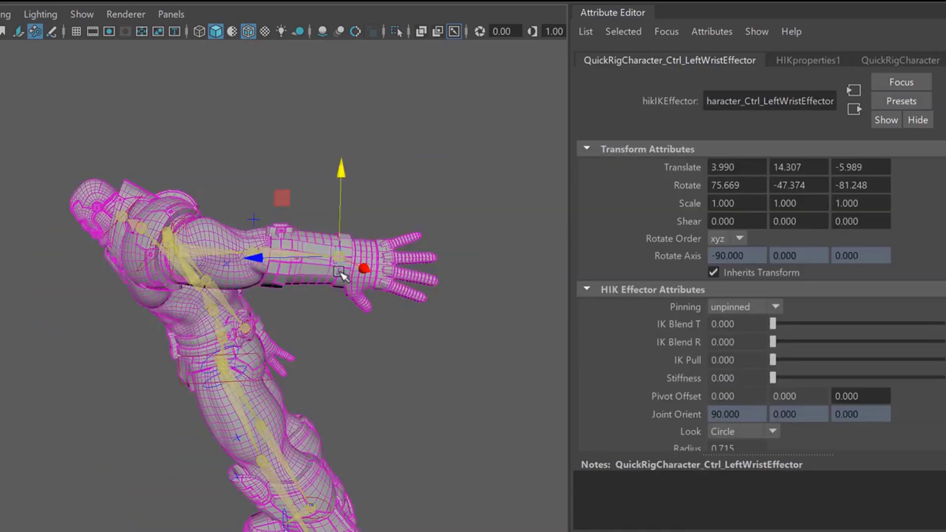
pyautogui.moveTo(340, 258); pyautogui.dragTo(202, 308)
pyautogui.scroll(-5, 274, 363)
# - Rotate the head control to tilt the character's head
pyautogui.scroll(5, 288, 315)
pyautogui.keyDown('alt'); pyautogui.moveTo(275, 363); pyautogui.dragTo(346, 248); pyautogui.keyUp('alt')
pyautogui.click(296, 306)
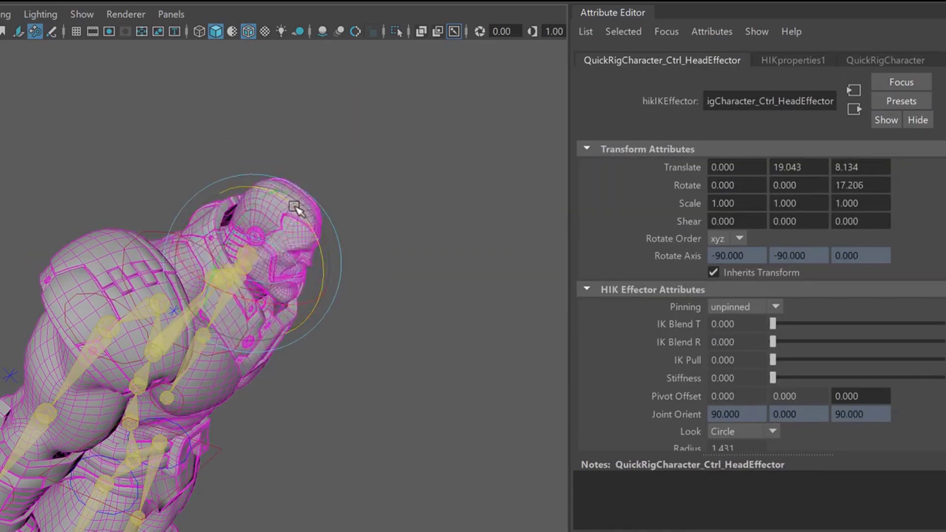
pyautogui.scroll(-5, 428, 279)
pyautogui.moveTo(294, 207)
pyautogui.mouseDown()
pyautogui.moveTo(263, 190)
pyautogui.moveTo(289, 218)
pyautogui.mouseUp()
# - Select an upper-body control of the leaning character and move it slightly back
pyautogui.click(254, 195)
pyautogui.click(213, 229)
pyautogui.keyDown('alt'); pyautogui.moveTo(213, 228); pyautogui.dragTo(315, 246); pyautogui.keyUp('alt')
pyautogui.press('w')
pyautogui.moveTo(387, 240); pyautogui.dragTo(365, 240)
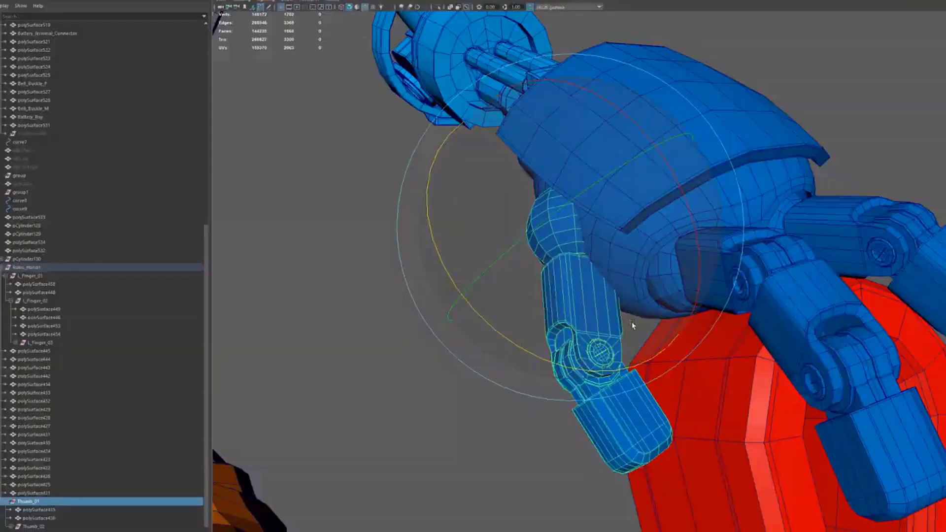
# - Select the L_Finger_02 segment of the mechanical hand resting above the red handle
pyautogui.scroll(3, 606, 315)
pyautogui.scroll(-5, 585, 285)
pyautogui.scroll(5, 616, 338)
pyautogui.press('w')
pyautogui.keyDown('alt'); pyautogui.moveTo(616, 338); pyautogui.dragTo(496, 239); pyautogui.keyUp('alt')
pyautogui.click(497, 239)
pyautogui.scroll(-3, 496, 238)
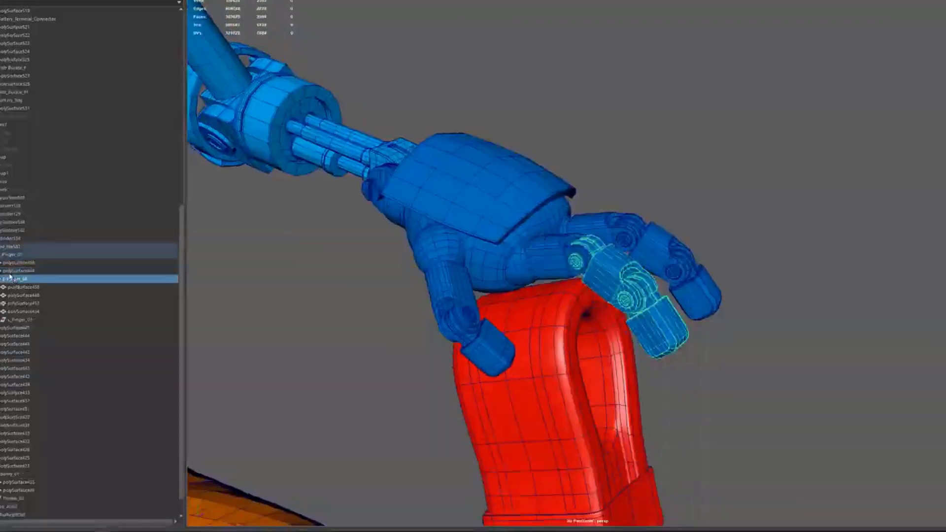
# - Rotate the L_Finger_02 segment so the mechanical finger bends down over the red handle
pyautogui.press('e')
pyautogui.keyDown('alt'); pyautogui.moveTo(566, 237); pyautogui.dragTo(610, 162); pyautogui.keyUp('alt')
pyautogui.scroll(2, 618, 224)
pyautogui.press('Up')
pyautogui.click(734, 316)
pyautogui.press('Up')
pyautogui.press('Up')
pyautogui.click(729, 315)
pyautogui.press('Up')
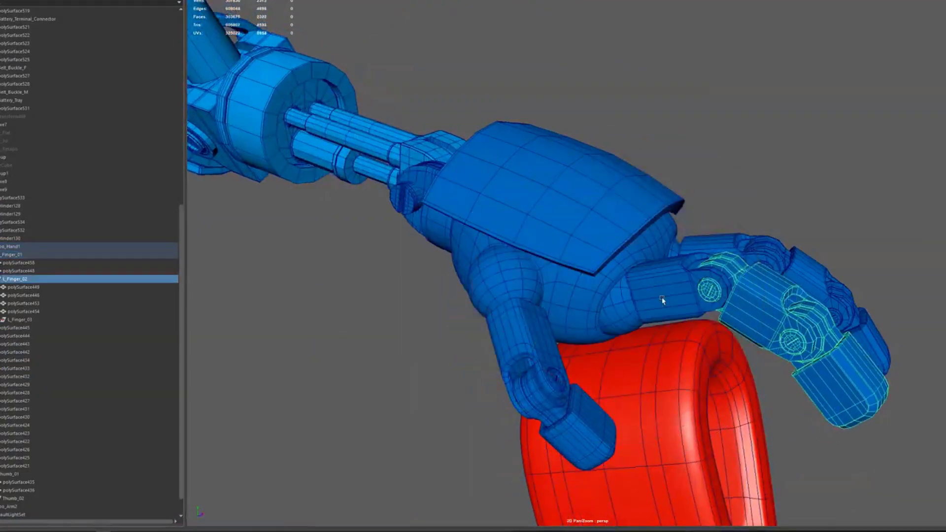
pyautogui.keyDown('alt'); pyautogui.moveTo(660, 298); pyautogui.dragTo(729, 237); pyautogui.keyUp('alt')
pyautogui.moveTo(753, 210); pyautogui.dragTo(750, 171)
# - Select the R_Finger_01 group of the mechanical hand and adjust its rotation toward the red handle
pyautogui.click(710, 148)
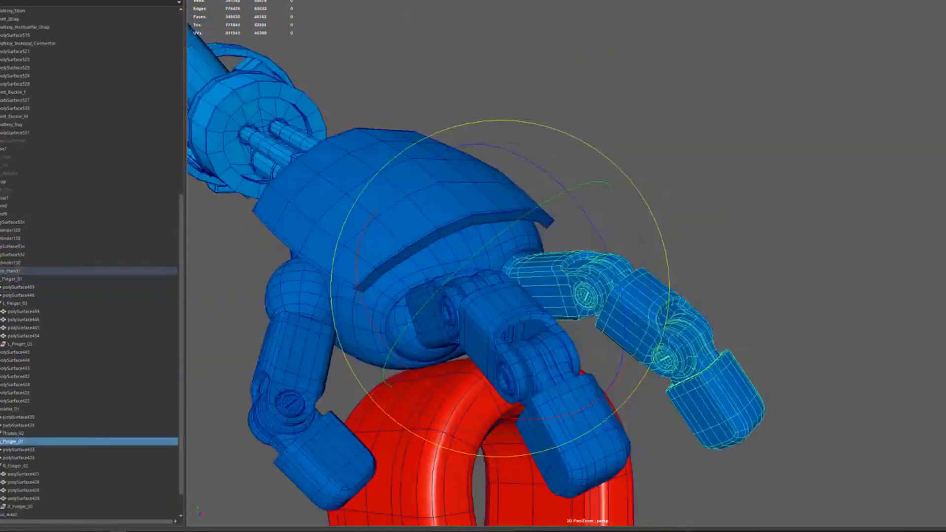
pyautogui.keyDown('alt'); pyautogui.moveTo(591, 295); pyautogui.dragTo(658, 359); pyautogui.keyUp('alt')
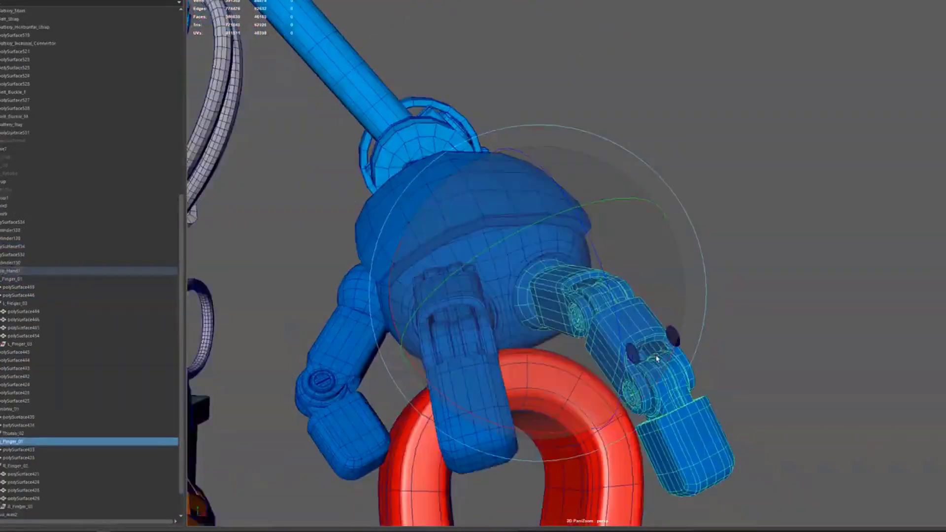
pyautogui.click(690, 276)
pyautogui.press('Up')
pyautogui.press('Up')
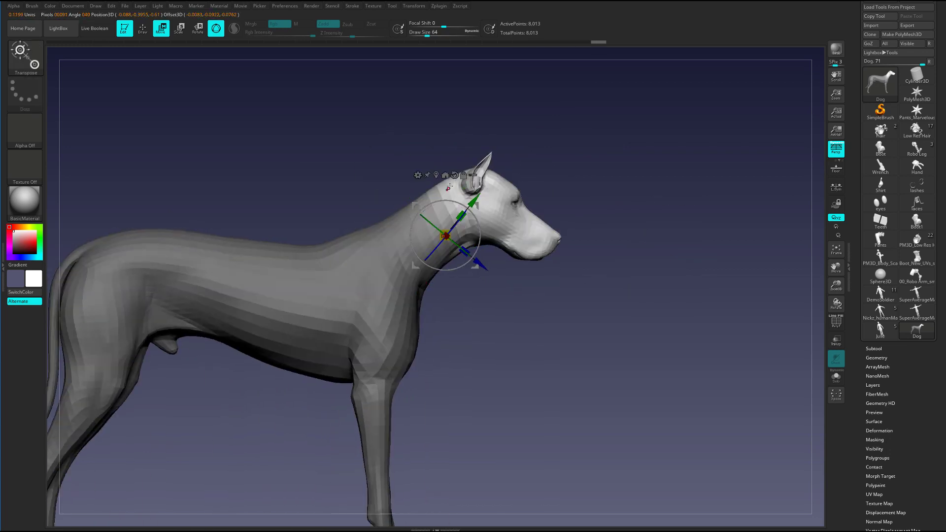
# - Switch to ZBrush, mask all of the dog except its front legs, and swing them forward with the transpose gizmo
pyautogui.moveTo(619, 200); pyautogui.dragTo(566, 202)
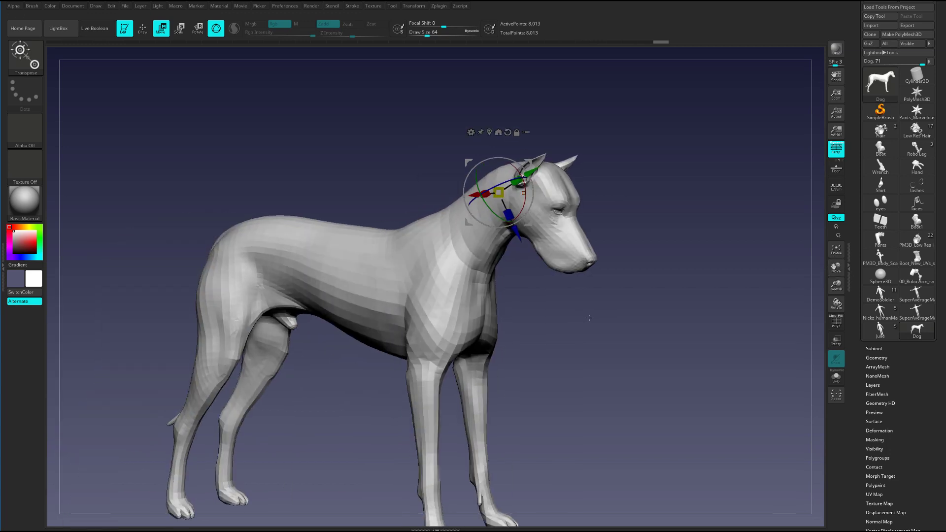
pyautogui.keyDown('alt'); pyautogui.moveTo(591, 320); pyautogui.dragTo(621, 232); pyautogui.keyUp('alt')
pyautogui.keyDown('ctrl'); pyautogui.moveTo(458, 395); pyautogui.dragTo(453, 315); pyautogui.keyUp('ctrl')
pyautogui.keyDown('ctrl'); pyautogui.moveTo(454, 216); pyautogui.dragTo(454, 317); pyautogui.keyUp('ctrl')
pyautogui.keyDown('ctrl'); pyautogui.click(527, 298); pyautogui.keyUp('ctrl')
pyautogui.moveTo(557, 295)
pyautogui.mouseDown()
pyautogui.moveTo(527, 298)
pyautogui.moveTo(562, 298)
pyautogui.mouseUp()
pyautogui.keyDown('ctrl'); pyautogui.click(528, 298); pyautogui.keyUp('ctrl')
pyautogui.moveTo(477, 241); pyautogui.dragTo(488, 221)
pyautogui.moveTo(656, 261)
pyautogui.mouseDown()
pyautogui.moveTo(545, 263)
pyautogui.moveTo(646, 261)
pyautogui.moveTo(653, 251)
pyautogui.mouseUp()
# - Mask the front of the dog's body and extend the mask boundary back toward the hind legs
pyautogui.keyDown('alt'); pyautogui.moveTo(429, 318); pyautogui.dragTo(481, 342); pyautogui.keyUp('alt')
pyautogui.keyDown('ctrl'); pyautogui.moveTo(331, 198); pyautogui.dragTo(314, 195); pyautogui.keyUp('ctrl')
pyautogui.moveTo(424, 345); pyautogui.dragTo(429, 335)
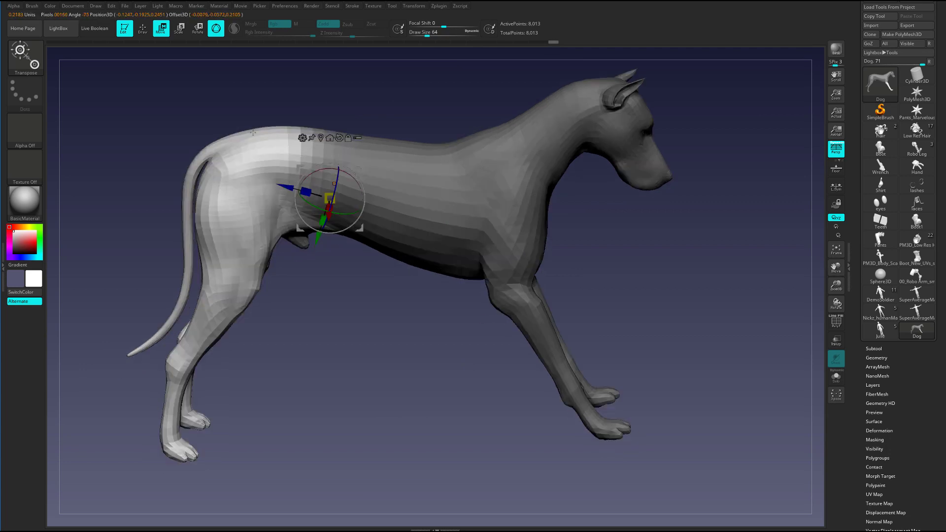
pyautogui.keyDown('ctrl'); pyautogui.moveTo(293, 145); pyautogui.dragTo(261, 144); pyautogui.keyUp('ctrl')
pyautogui.keyDown('ctrl'); pyautogui.moveTo(218, 236); pyautogui.dragTo(256, 239); pyautogui.keyUp('ctrl')
pyautogui.moveTo(335, 335); pyautogui.dragTo(369, 335)
pyautogui.keyDown('ctrl'); pyautogui.moveTo(219, 236); pyautogui.dragTo(253, 213); pyautogui.keyUp('ctrl')
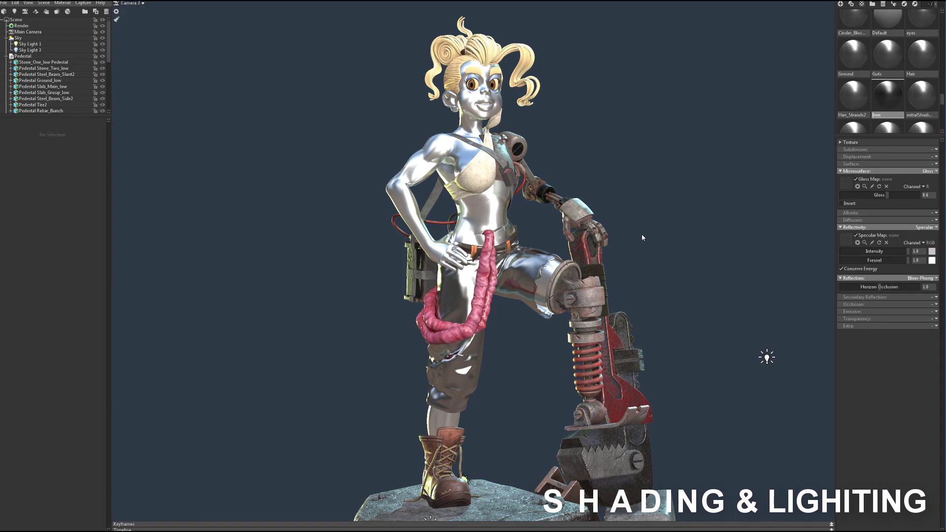
# - Switch to Marmoset Toolbag and assign the body material to the character's skin
pyautogui.moveTo(642, 236); pyautogui.dragTo(529, 229)
pyautogui.moveTo(530, 229); pyautogui.dragTo(560, 265, button='middle')
pyautogui.moveTo(560, 264); pyautogui.dragTo(563, 245, button='right')
pyautogui.moveTo(564, 246); pyautogui.dragTo(631, 244)
pyautogui.moveTo(614, 236); pyautogui.dragTo(519, 220, button='right')
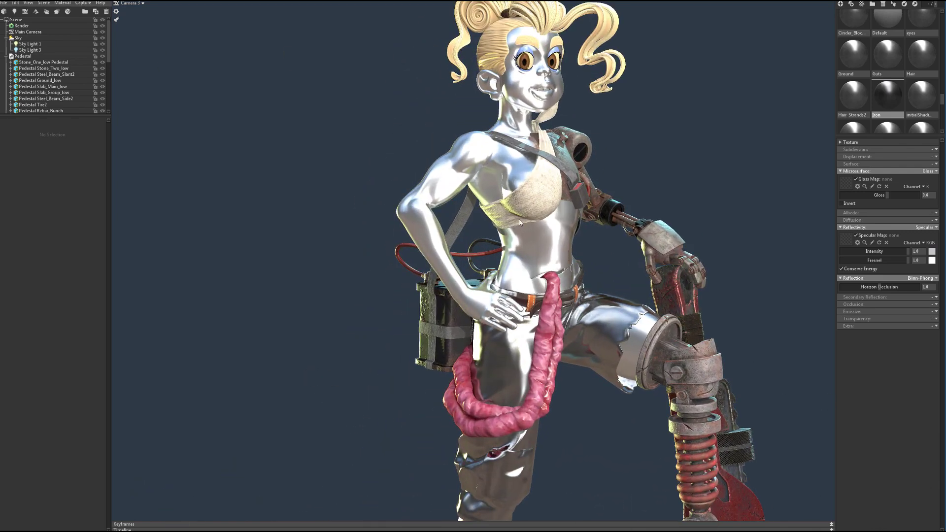
pyautogui.moveTo(519, 220); pyautogui.dragTo(483, 267, button='middle')
pyautogui.moveTo(477, 212); pyautogui.dragTo(465, 213)
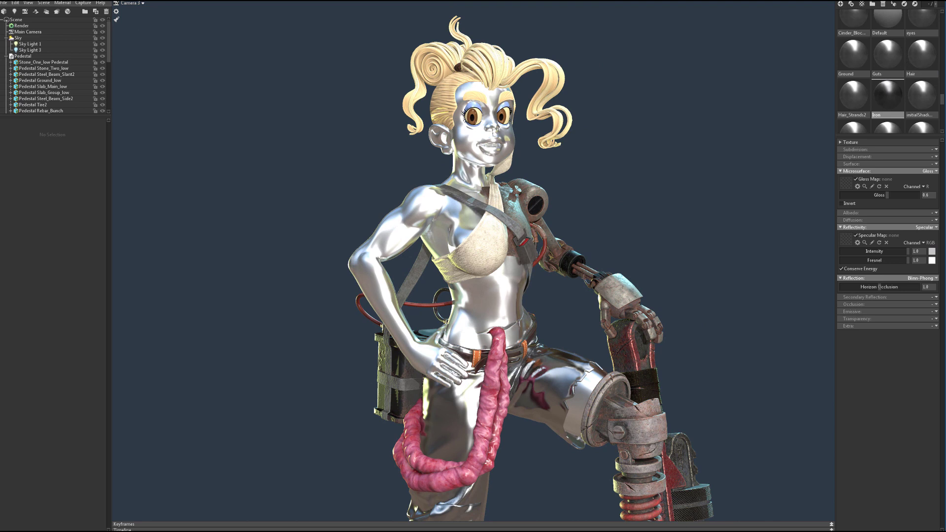
pyautogui.moveTo(941, 91); pyautogui.dragTo(939, 19)
pyautogui.click(921, 28)
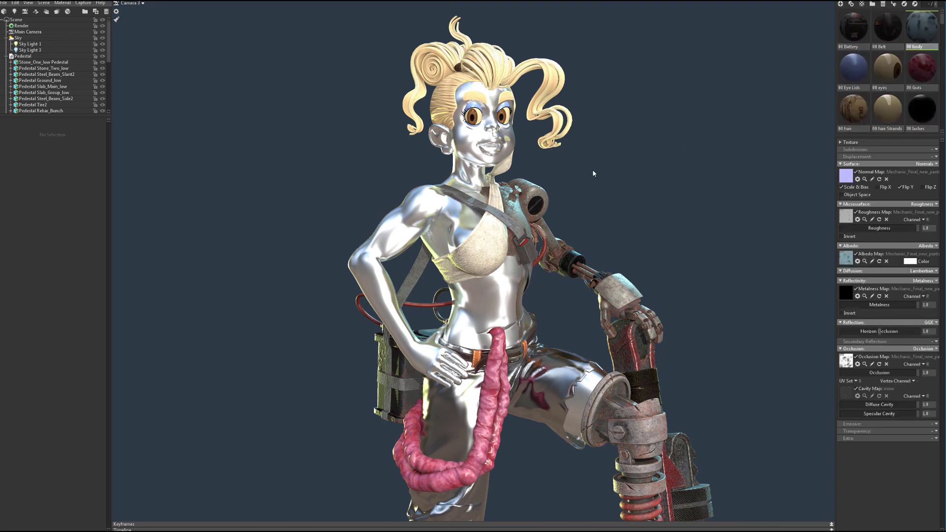
pyautogui.moveTo(470, 214); pyautogui.dragTo(463, 216)
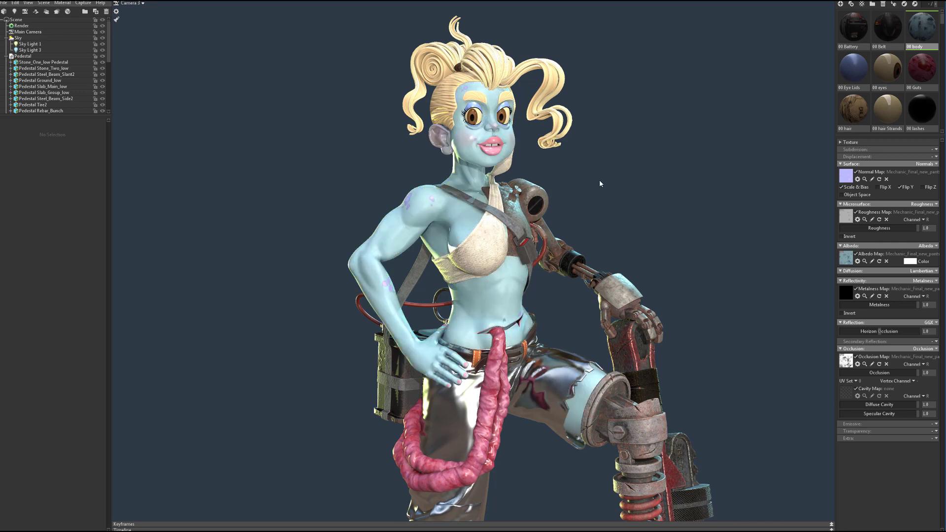
# - Assign the pants material to the character's trousers
pyautogui.moveTo(599, 181)
pyautogui.mouseDown()
pyautogui.moveTo(555, 174)
pyautogui.moveTo(592, 175)
pyautogui.mouseUp()
pyautogui.scroll(-3, 904, 69)
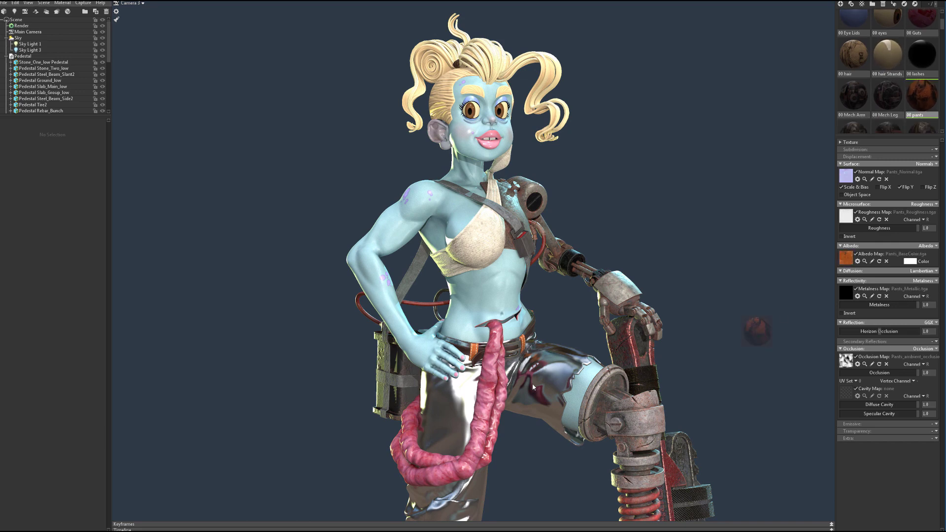
pyautogui.moveTo(465, 407); pyautogui.dragTo(454, 408)
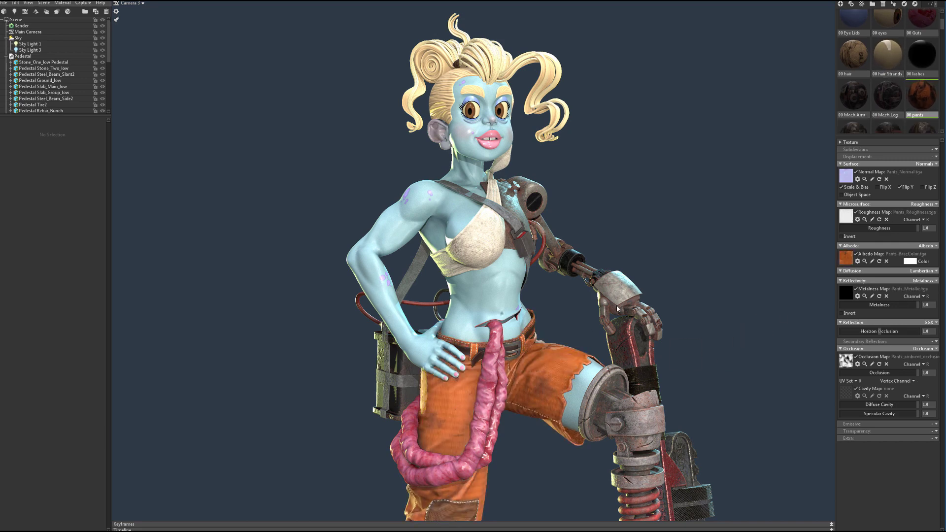
pyautogui.moveTo(654, 275); pyautogui.dragTo(664, 242, button='middle')
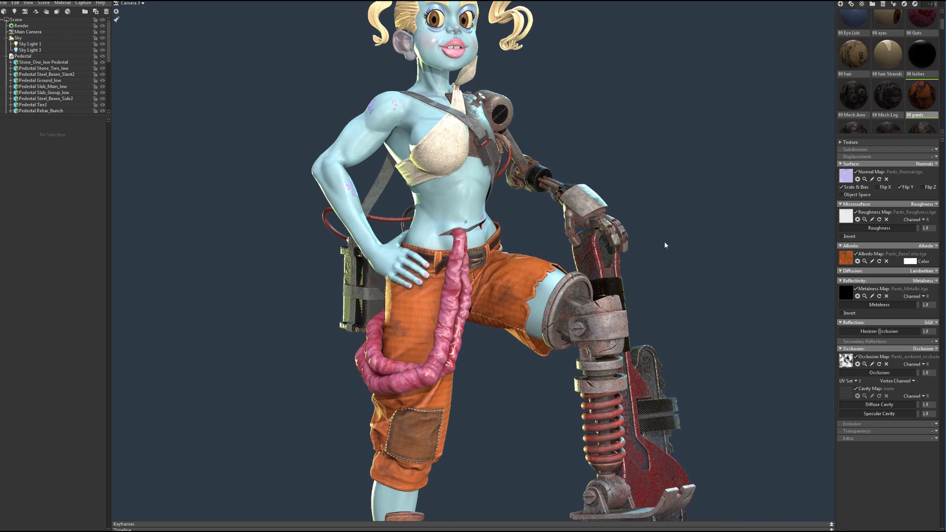
pyautogui.moveTo(614, 249); pyautogui.dragTo(663, 267, button='right')
pyautogui.moveTo(663, 270); pyautogui.dragTo(771, 42)
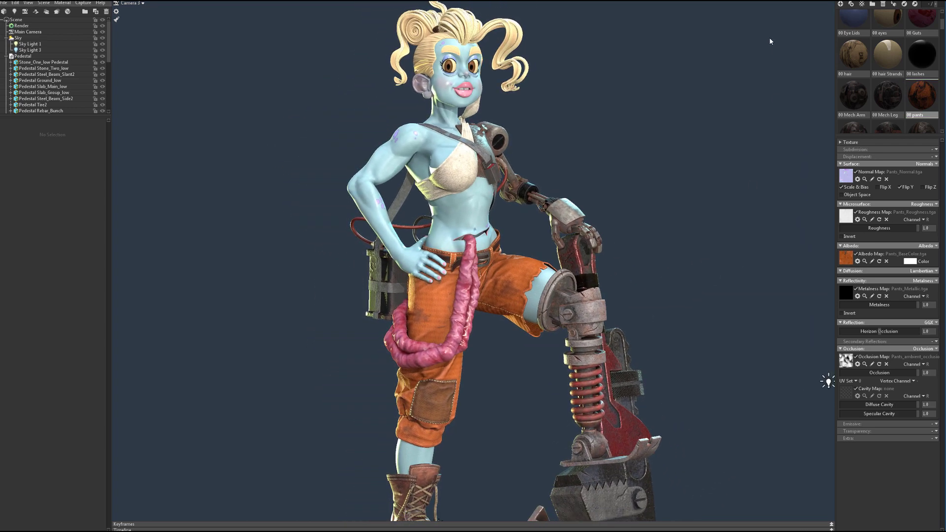
pyautogui.click(840, 5)
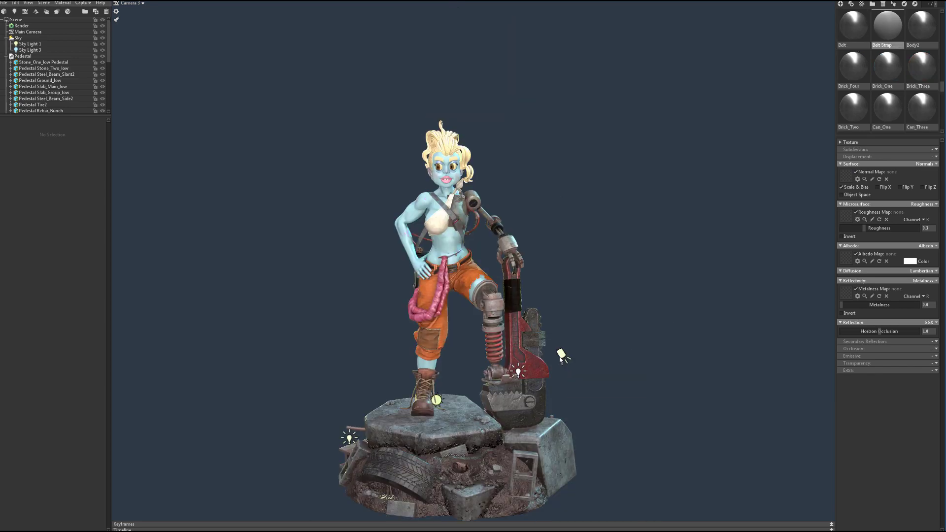
# - Raise the warm spot light and move it farther out from the character on the wrench side
pyautogui.click(557, 345)
pyautogui.moveTo(567, 267); pyautogui.dragTo(597, 237)
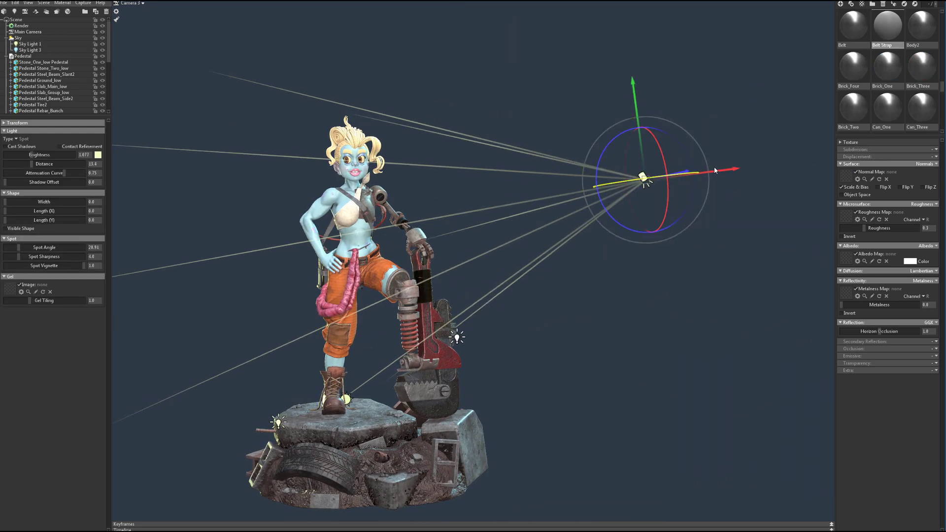
pyautogui.moveTo(717, 172)
pyautogui.mouseDown()
pyautogui.moveTo(655, 180)
pyautogui.moveTo(723, 173)
pyautogui.mouseUp()
pyautogui.moveTo(650, 197); pyautogui.dragTo(482, 189)
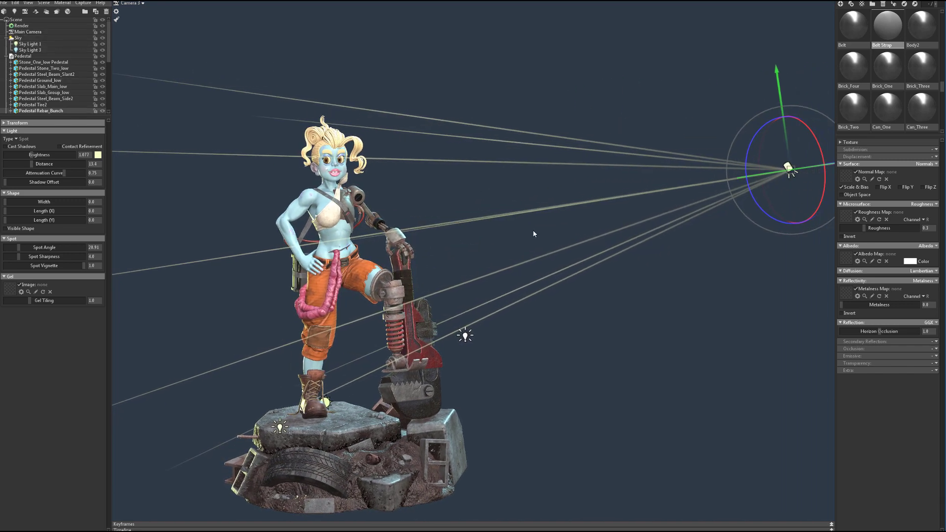
# - Raise the omni light beside the wrench to about head height and set its brightness to about 1.3
pyautogui.click(465, 337)
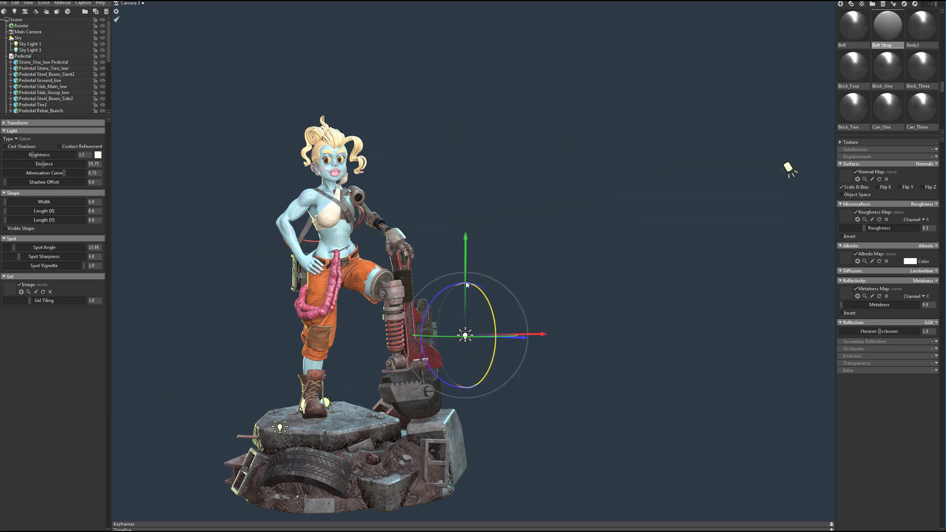
pyautogui.moveTo(466, 283); pyautogui.dragTo(460, 284)
pyautogui.moveTo(462, 236); pyautogui.dragTo(461, 78)
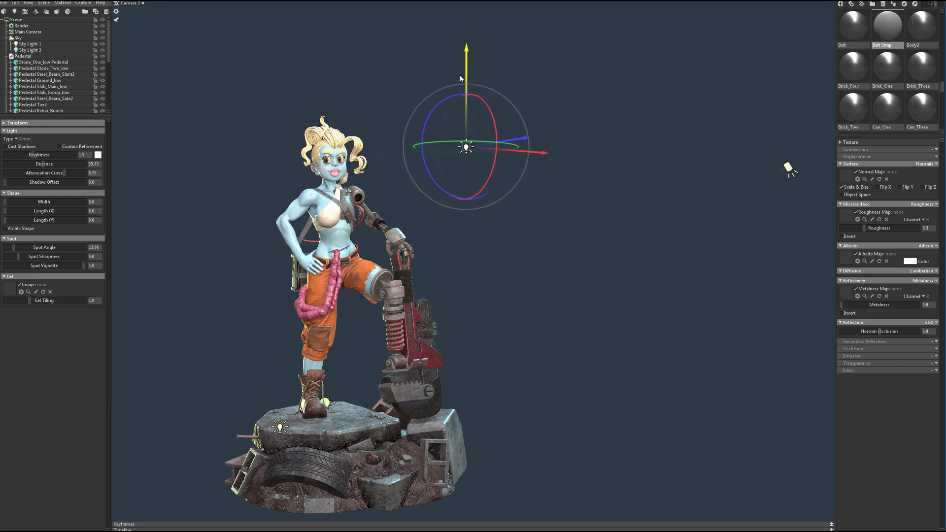
pyautogui.moveTo(542, 158); pyautogui.dragTo(448, 172)
pyautogui.keyDown('alt'); pyautogui.moveTo(529, 198); pyautogui.dragTo(409, 181, button='right'); pyautogui.keyUp('alt')
pyautogui.keyDown('alt'); pyautogui.moveTo(409, 182); pyautogui.dragTo(432, 207, button='middle'); pyautogui.keyUp('alt')
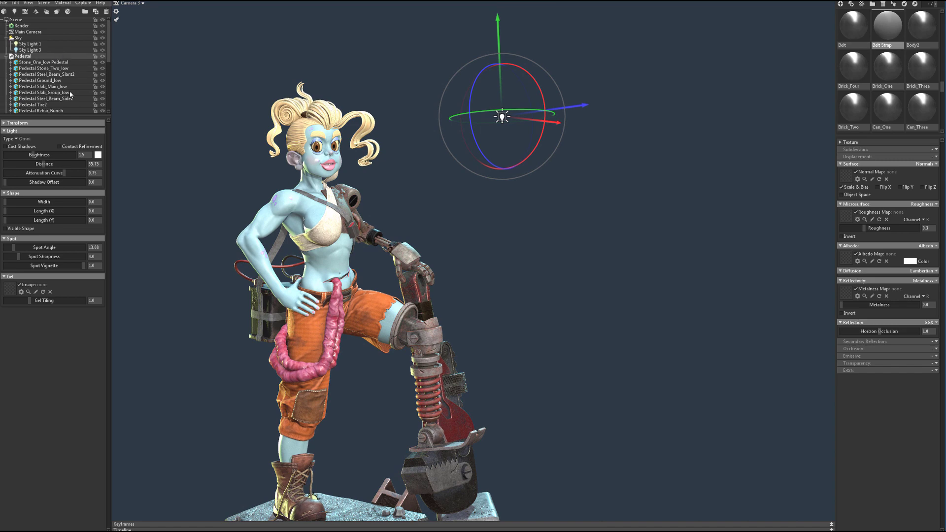
pyautogui.moveTo(34, 155); pyautogui.dragTo(32, 155)
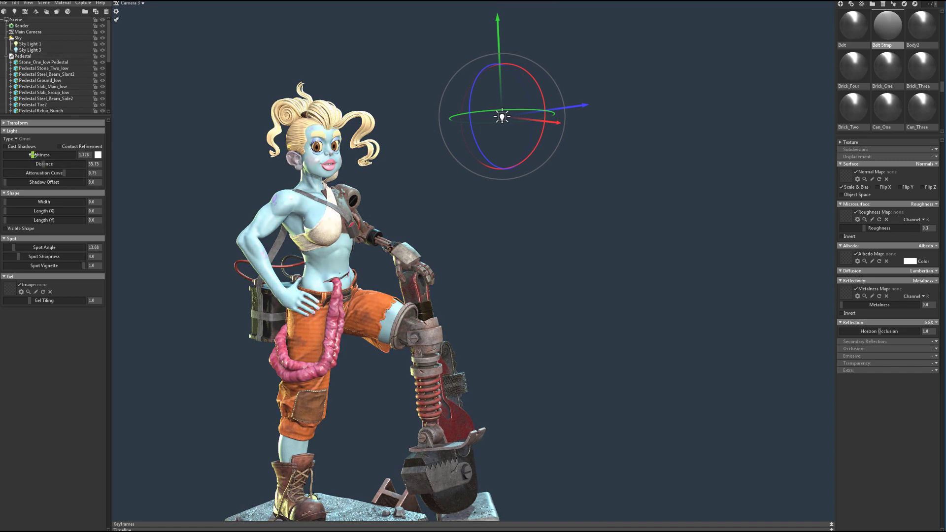
# - Examine the lit character and the placement of the scene lights from several sides and distances
pyautogui.keyDown('alt'); pyautogui.moveTo(393, 251); pyautogui.dragTo(330, 240); pyautogui.keyUp('alt')
pyautogui.keyDown('alt'); pyautogui.moveTo(330, 240); pyautogui.dragTo(416, 183, button='middle'); pyautogui.keyUp('alt')
pyautogui.keyDown('alt'); pyautogui.moveTo(416, 183); pyautogui.dragTo(451, 204, button='right'); pyautogui.keyUp('alt')
pyautogui.keyDown('alt'); pyautogui.moveTo(451, 205); pyautogui.dragTo(421, 242); pyautogui.keyUp('alt')
pyautogui.scroll(-6, 489, 215)
pyautogui.keyDown('alt'); pyautogui.moveTo(421, 243); pyautogui.dragTo(570, 269, button='middle'); pyautogui.keyUp('alt')
pyautogui.scroll(3, 584, 263)
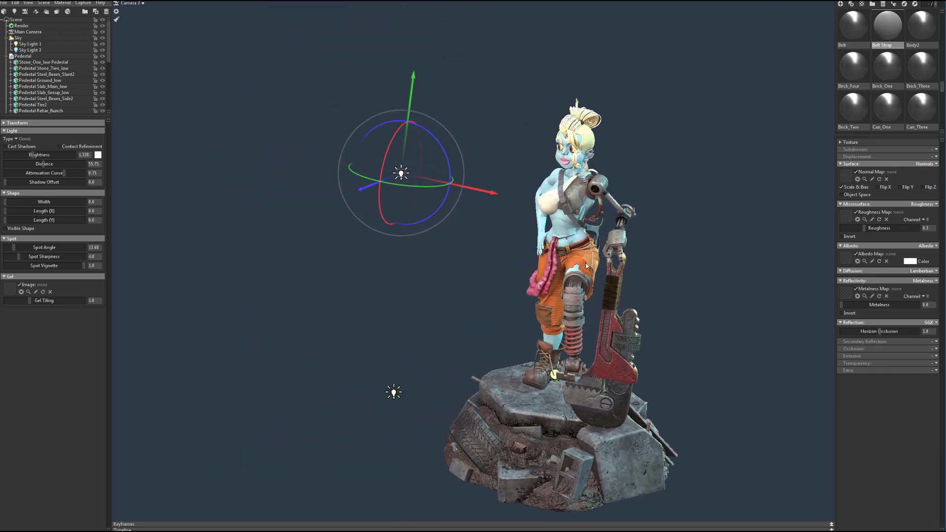
pyautogui.scroll(-6, 616, 261)
pyautogui.scroll(-2, 642, 257)
pyautogui.keyDown('alt'); pyautogui.moveTo(641, 258); pyautogui.dragTo(600, 264); pyautogui.keyUp('alt')
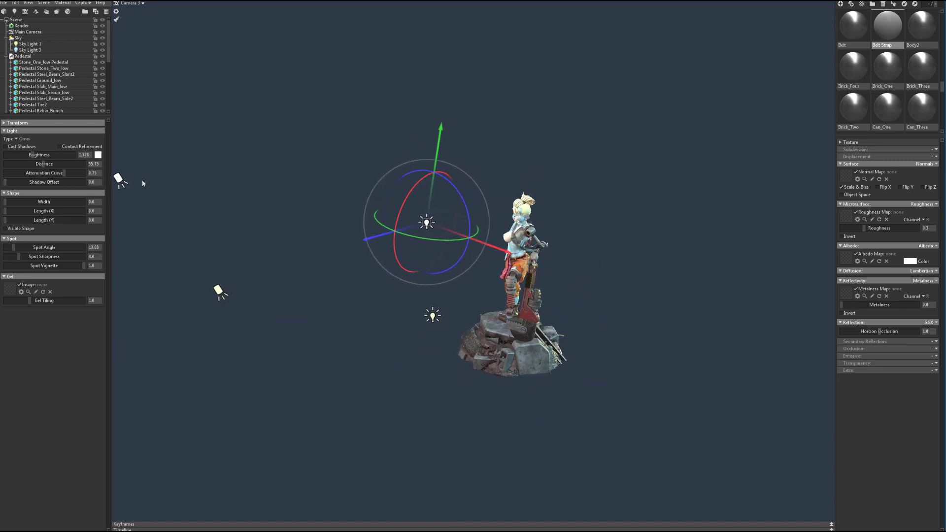
# - Select the distant shadow-casting spot light and fine-tune its brightness to a slightly dimmer level
pyautogui.click(119, 181)
pyautogui.keyDown('alt'); pyautogui.moveTo(119, 180); pyautogui.dragTo(318, 208); pyautogui.keyUp('alt')
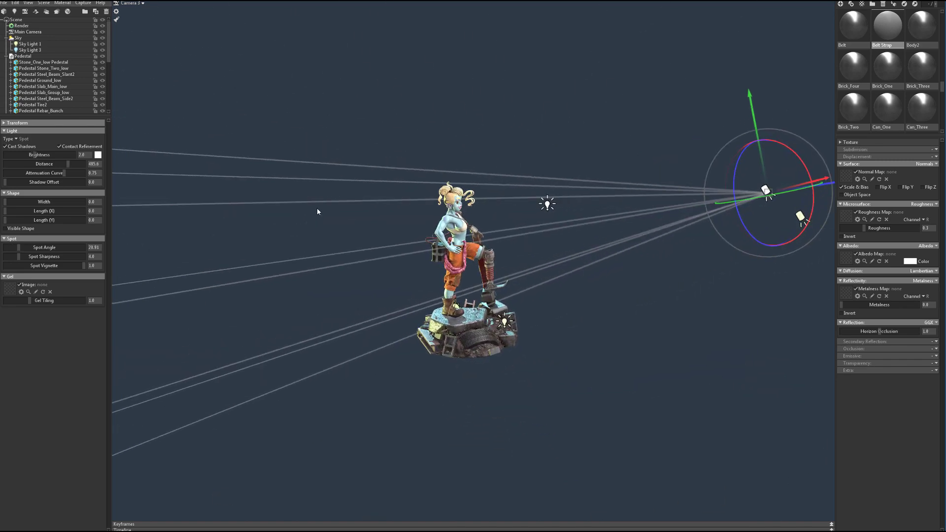
pyautogui.keyDown('alt'); pyautogui.moveTo(317, 208); pyautogui.dragTo(238, 240, button='right'); pyautogui.keyUp('alt')
pyautogui.keyDown('alt'); pyautogui.moveTo(356, 199); pyautogui.dragTo(343, 199); pyautogui.keyUp('alt')
pyautogui.keyDown('alt'); pyautogui.moveTo(373, 200); pyautogui.dragTo(310, 211, button='middle'); pyautogui.keyUp('alt')
pyautogui.keyDown('alt'); pyautogui.moveTo(451, 168); pyautogui.dragTo(422, 166, button='middle'); pyautogui.keyUp('alt')
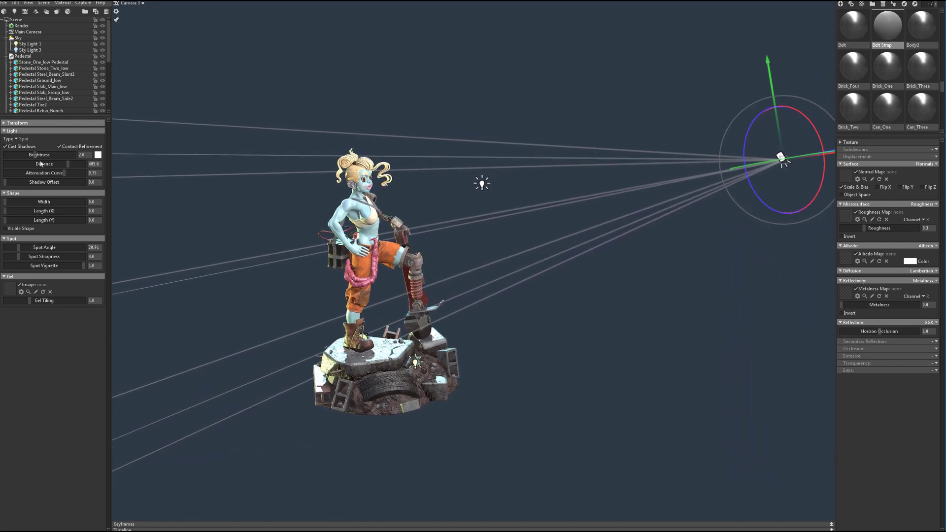
pyautogui.moveTo(46, 155); pyautogui.dragTo(48, 155)
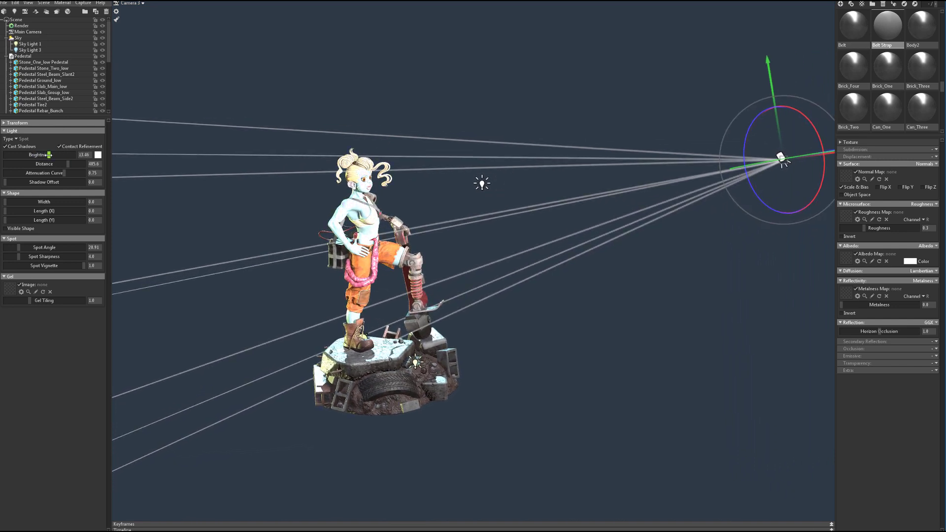
pyautogui.keyDown('alt'); pyautogui.moveTo(317, 207); pyautogui.dragTo(309, 206); pyautogui.keyUp('alt')
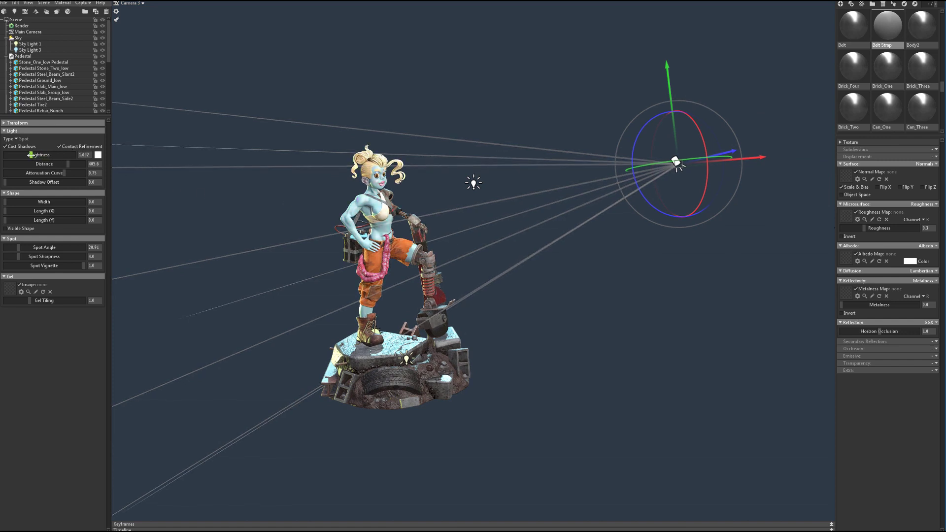
# - Lower the omni light in front of the character to about chest height and shift it slightly outward
pyautogui.click(473, 184)
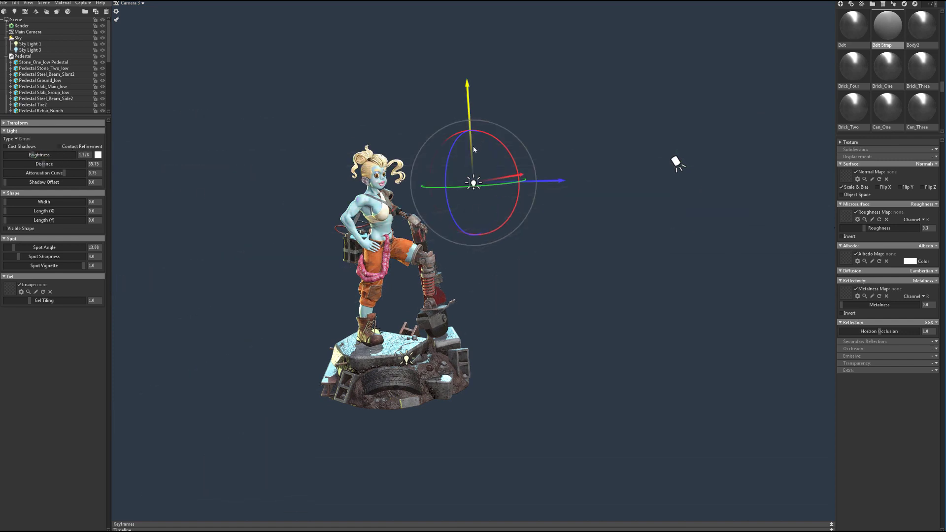
pyautogui.moveTo(473, 146); pyautogui.dragTo(475, 175)
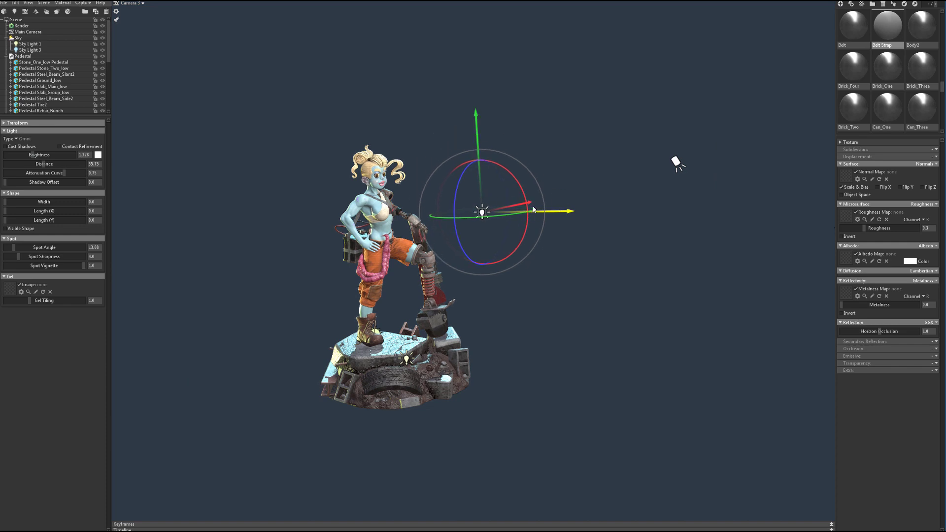
pyautogui.keyDown('alt'); pyautogui.moveTo(534, 210); pyautogui.dragTo(458, 211); pyautogui.keyUp('alt')
pyautogui.keyDown('alt'); pyautogui.moveTo(596, 190); pyautogui.dragTo(564, 190, button='right'); pyautogui.keyUp('alt')
pyautogui.keyDown('alt'); pyautogui.moveTo(321, 212); pyautogui.dragTo(416, 226, button='right'); pyautogui.keyUp('alt')
pyautogui.keyDown('alt'); pyautogui.moveTo(517, 199); pyautogui.dragTo(481, 197); pyautogui.keyUp('alt')
pyautogui.keyDown('alt'); pyautogui.moveTo(552, 186); pyautogui.dragTo(501, 176, button='middle'); pyautogui.keyUp('alt')
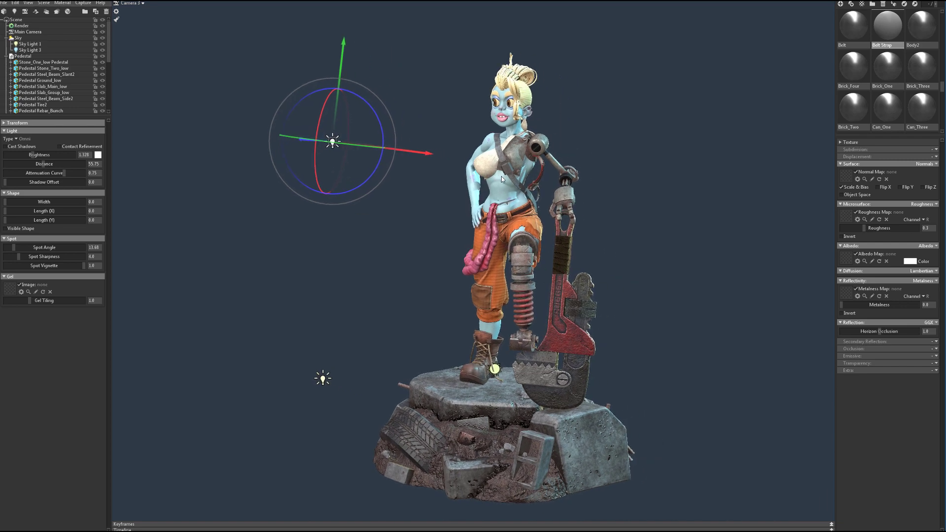
pyautogui.keyDown('alt'); pyautogui.moveTo(501, 176); pyautogui.dragTo(595, 161); pyautogui.keyUp('alt')
pyautogui.keyDown('alt'); pyautogui.moveTo(596, 160); pyautogui.dragTo(636, 142, button='middle'); pyautogui.keyUp('alt')
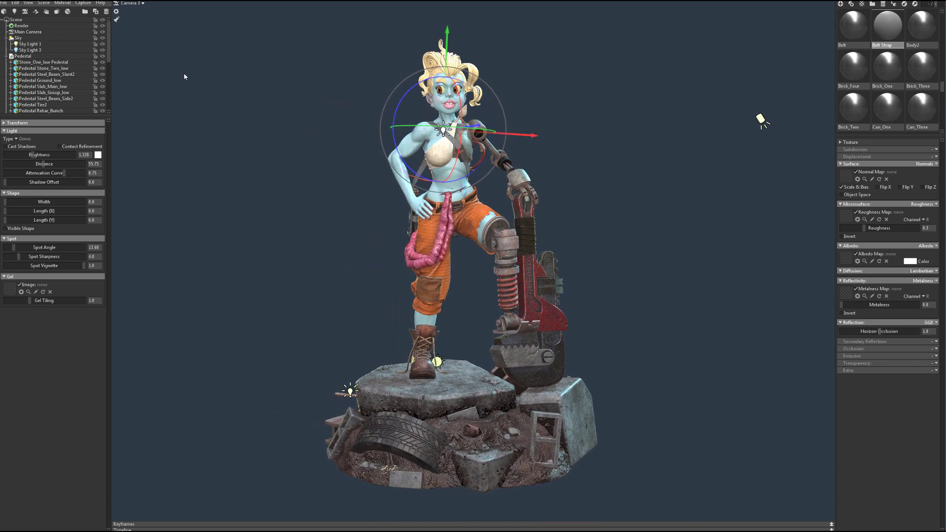
# - Change the sky light's backdrop mode to Sky
pyautogui.click(21, 26)
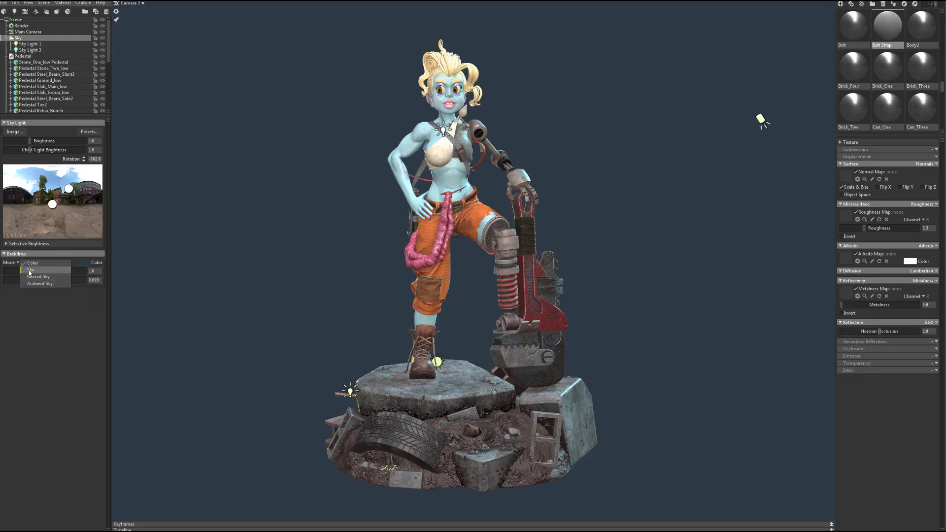
pyautogui.click(30, 270)
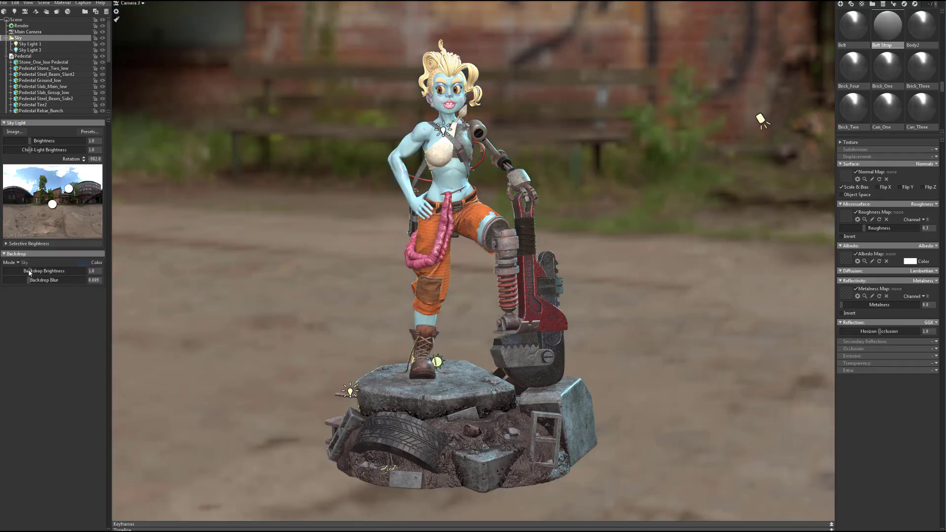
# - Examine the character and pedestal against the sky backdrop from several angles and distances, rotating the sky lighting along the way
pyautogui.moveTo(338, 250); pyautogui.dragTo(361, 266)
pyautogui.moveTo(360, 266); pyautogui.dragTo(419, 227, button='middle')
pyautogui.moveTo(522, 217)
pyautogui.keyDown('shift'); pyautogui.mouseDown()
pyautogui.moveTo(537, 216)
pyautogui.moveTo(528, 218)
pyautogui.mouseUp(); pyautogui.keyUp('shift')
pyautogui.moveTo(528, 219); pyautogui.dragTo(557, 222)
pyautogui.moveTo(483, 241); pyautogui.dragTo(451, 273, button='middle')
pyautogui.moveTo(423, 271); pyautogui.dragTo(395, 268, button='right')
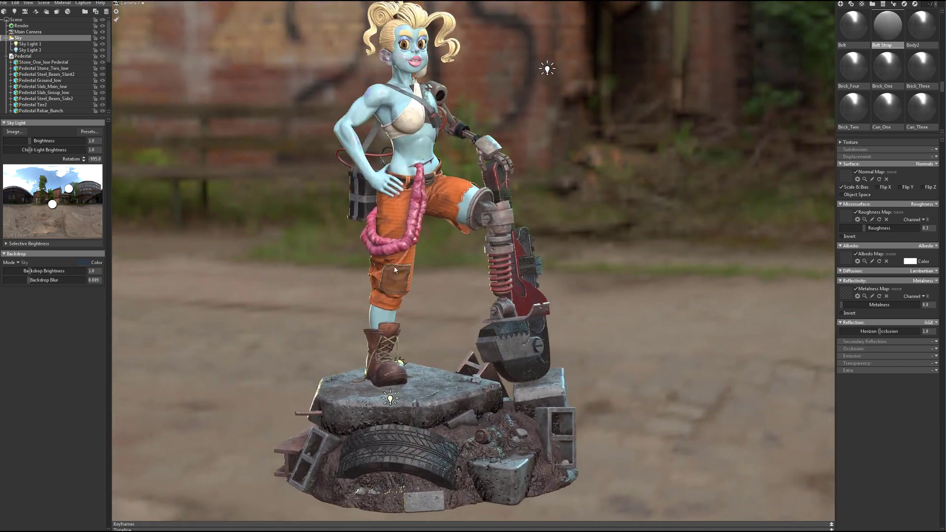
pyautogui.moveTo(395, 268); pyautogui.dragTo(479, 275)
pyautogui.moveTo(479, 275); pyautogui.dragTo(487, 286, button='middle')
pyautogui.moveTo(487, 286); pyautogui.dragTo(458, 261)
pyautogui.moveTo(458, 261); pyautogui.dragTo(443, 232, button='right')
pyautogui.moveTo(444, 233); pyautogui.dragTo(402, 226)
pyautogui.moveTo(401, 227); pyautogui.dragTo(482, 320, button='middle')
pyautogui.keyDown('shift'); pyautogui.moveTo(469, 254); pyautogui.dragTo(501, 276); pyautogui.keyUp('shift')
pyautogui.moveTo(501, 276); pyautogui.dragTo(476, 267, button='middle')
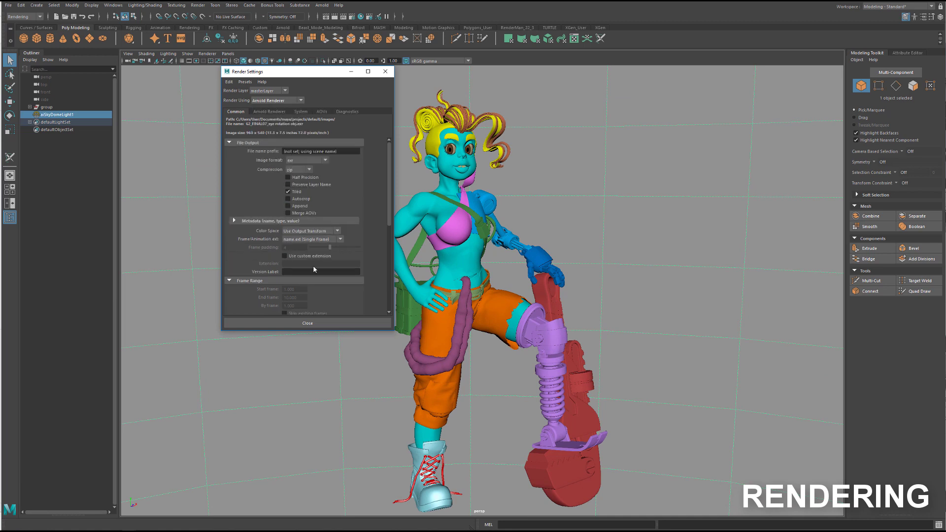
# - In Maya's render settings, choose the 1k_Square image size and set Arnold's ray depth to 3 diffuse and 2 specular
pyautogui.scroll(-5, 313, 269)
pyautogui.click(295, 303)
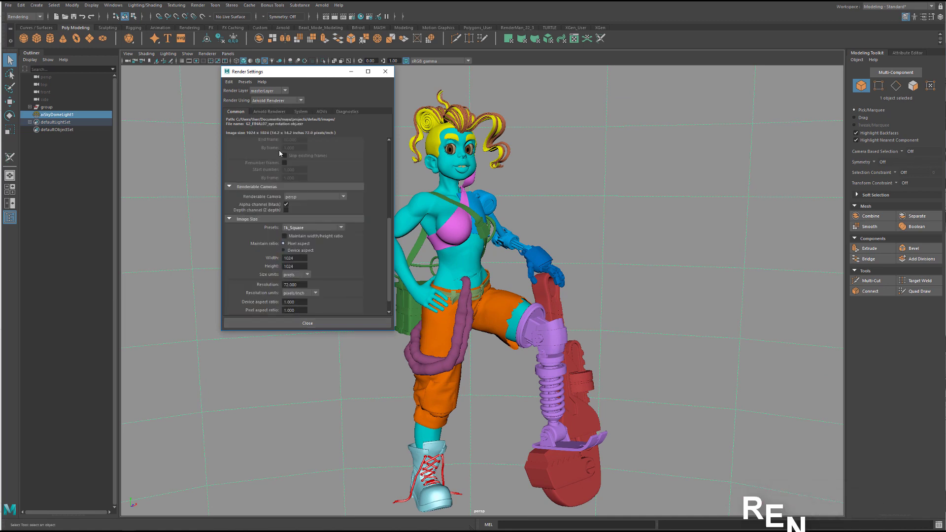
pyautogui.click(270, 112)
pyautogui.click(300, 112)
pyautogui.click(268, 112)
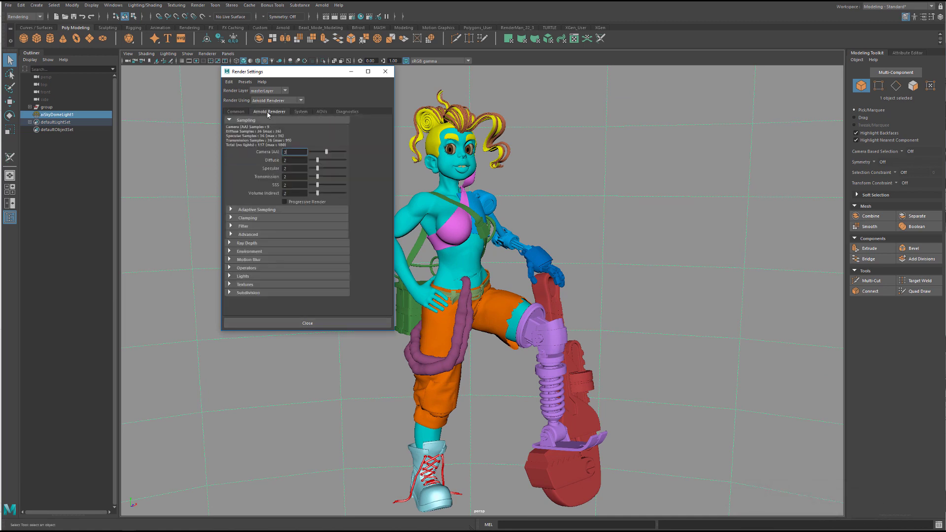
pyautogui.click(229, 243)
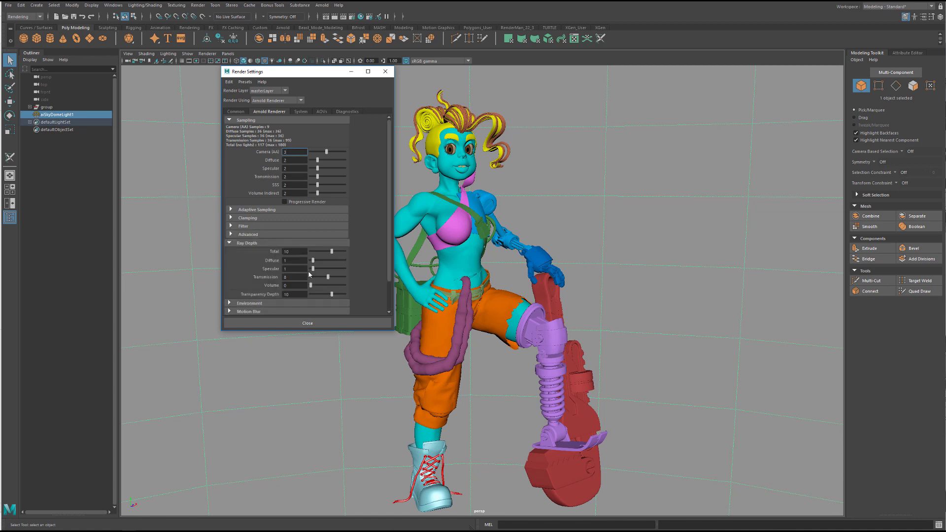
pyautogui.moveTo(315, 260); pyautogui.dragTo(317, 260)
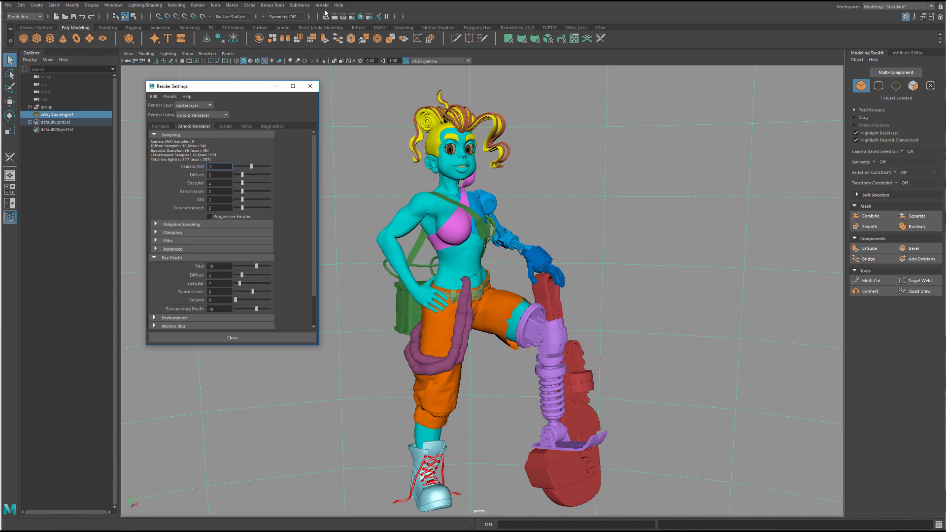
# - Show the character in the Arnold RenderView, making the window taller and framing the figure more closely
pyautogui.click(322, 5)
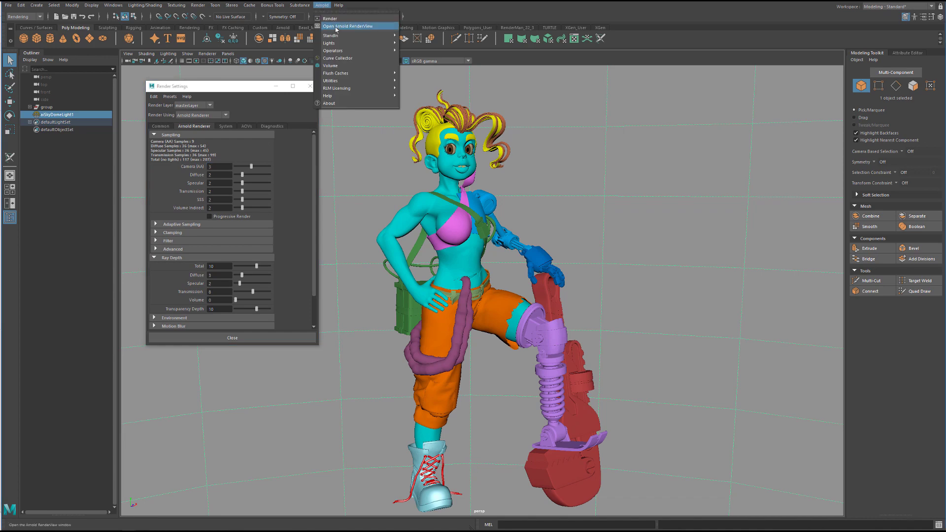
pyautogui.click(339, 28)
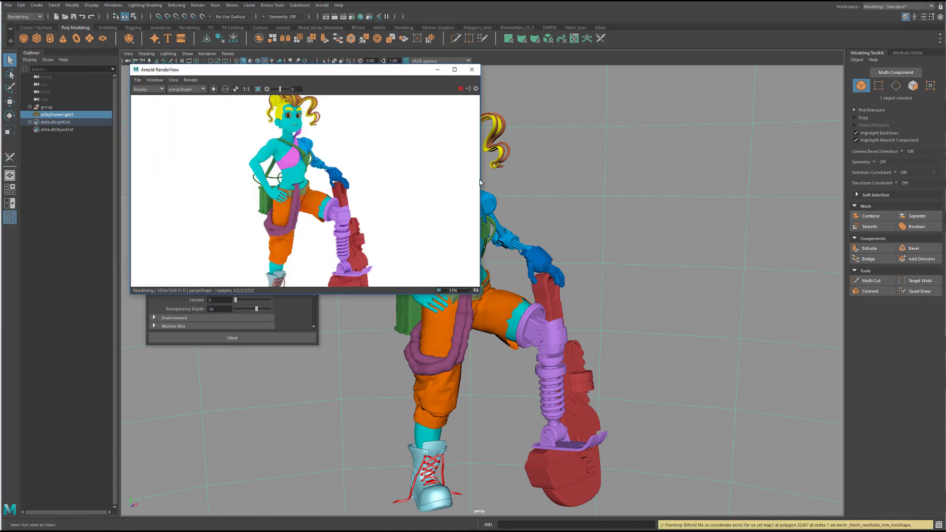
pyautogui.moveTo(383, 293); pyautogui.dragTo(383, 437)
pyautogui.scroll(8, 545, 278)
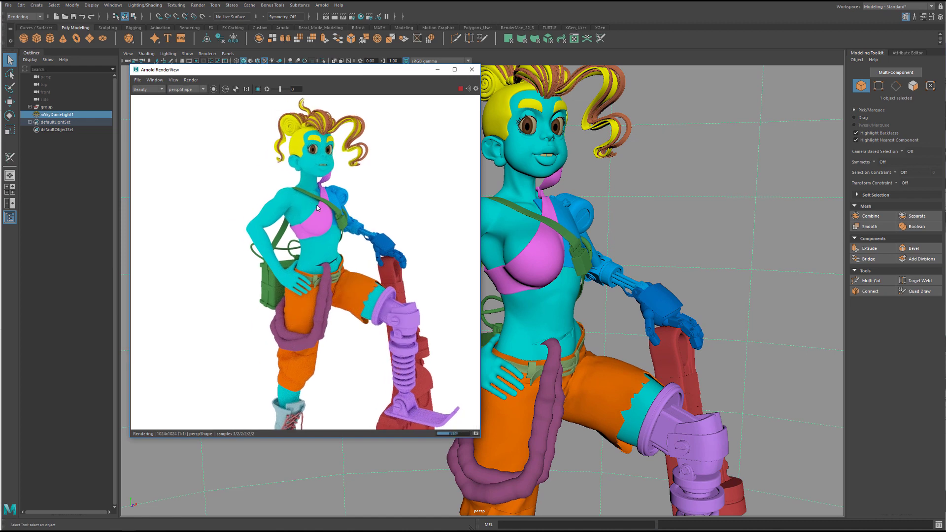
pyautogui.keyDown('alt'); pyautogui.moveTo(640, 205); pyautogui.dragTo(629, 205); pyautogui.keyUp('alt')
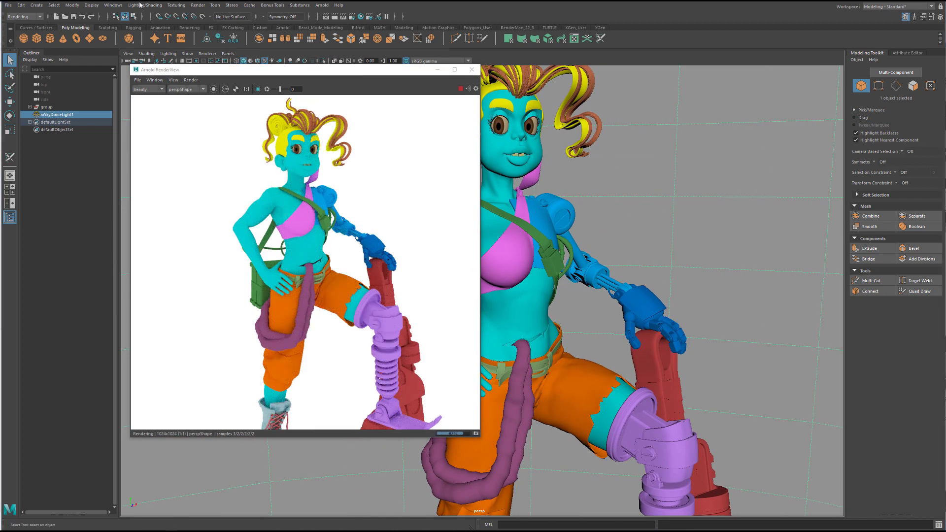
# - Create an aiAmbientOcclusion surface shader in the Hypershade
pyautogui.click(361, 16)
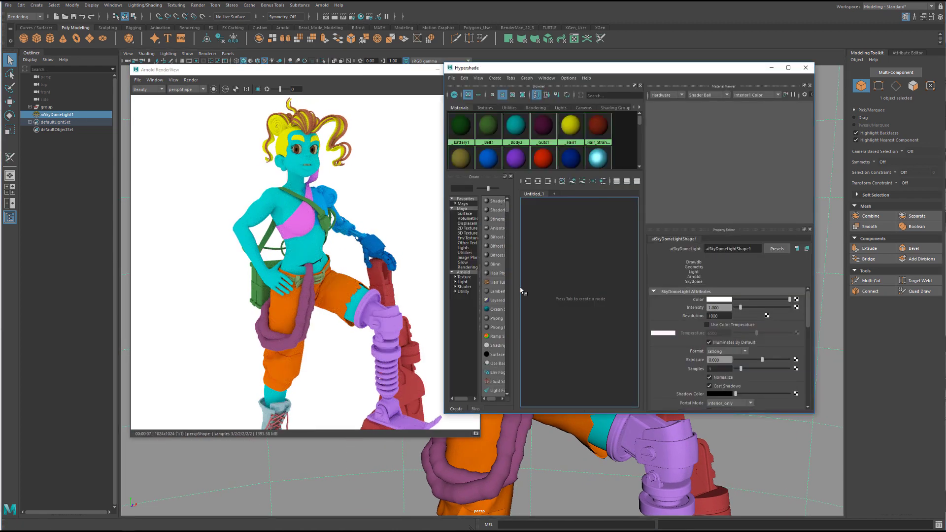
pyautogui.moveTo(517, 291); pyautogui.dragTo(578, 292)
pyautogui.click(464, 277)
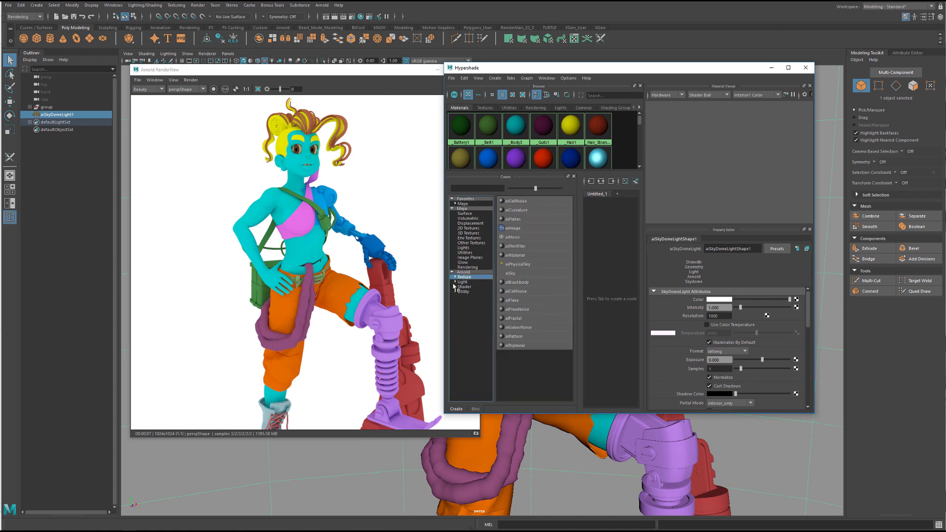
pyautogui.click(455, 286)
pyautogui.click(468, 291)
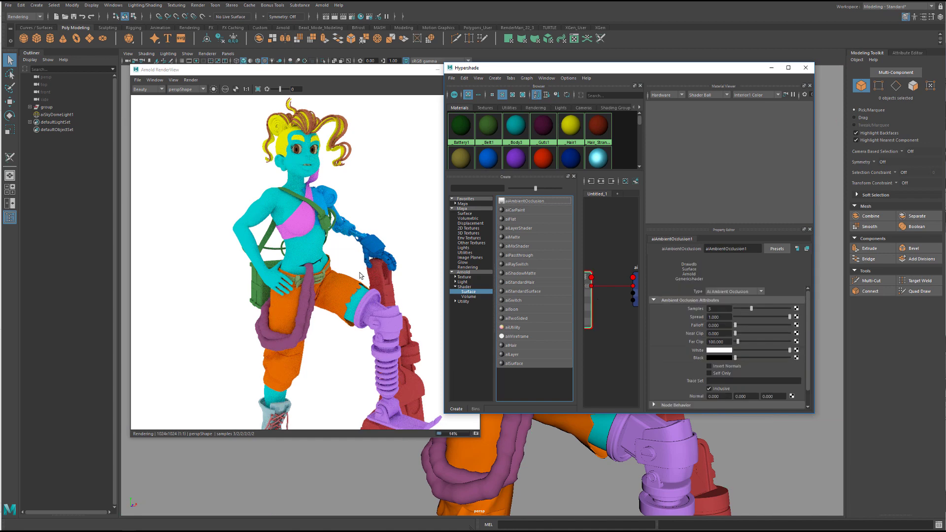
# - Move the render view and the Hypershade apart so the character in the viewport is visible between them
pyautogui.scroll(-5, 600, 300)
pyautogui.scroll(2, 610, 311)
pyautogui.moveTo(357, 70); pyautogui.dragTo(313, 76)
pyautogui.moveTo(475, 72); pyautogui.dragTo(635, 76)
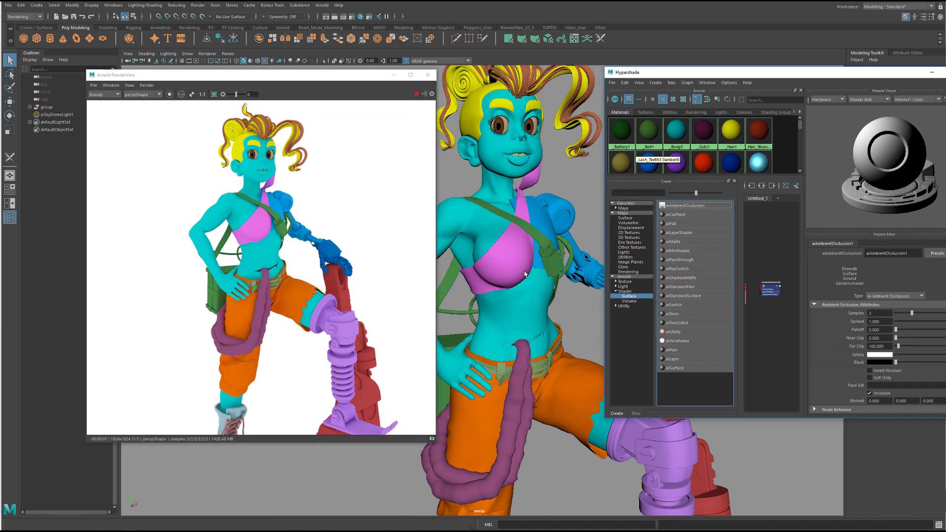
# - Select the whole character and assign the ambient occlusion shader to all of its meshes
pyautogui.scroll(-5, 522, 273)
pyautogui.moveTo(446, 170); pyautogui.dragTo(594, 468)
pyautogui.scroll(4, 510, 261)
pyautogui.scroll(2, 776, 288)
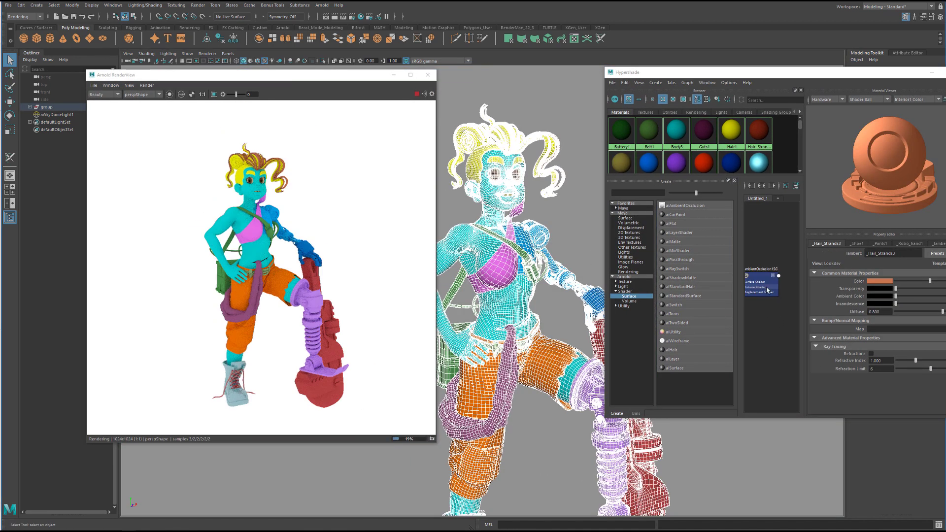
pyautogui.moveTo(761, 285); pyautogui.dragTo(505, 266, button='middle')
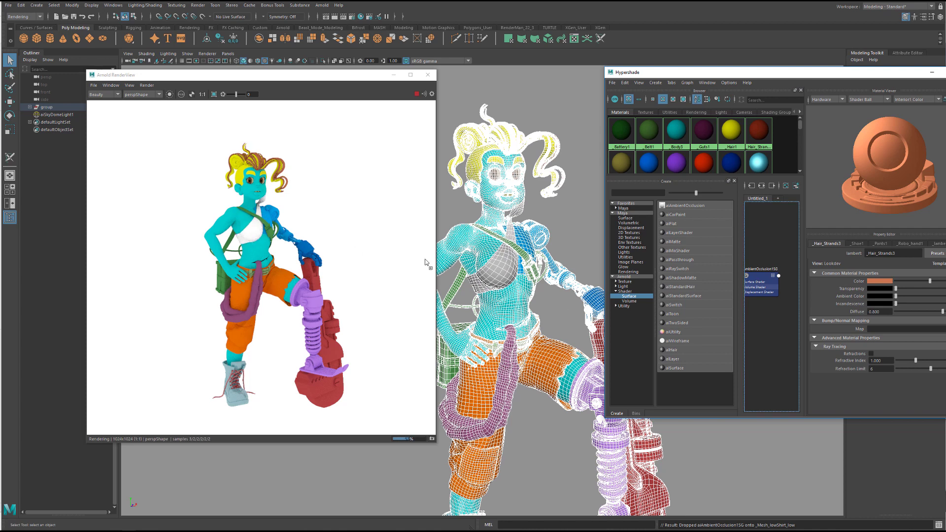
pyautogui.moveTo(427, 264); pyautogui.dragTo(509, 270, button='middle')
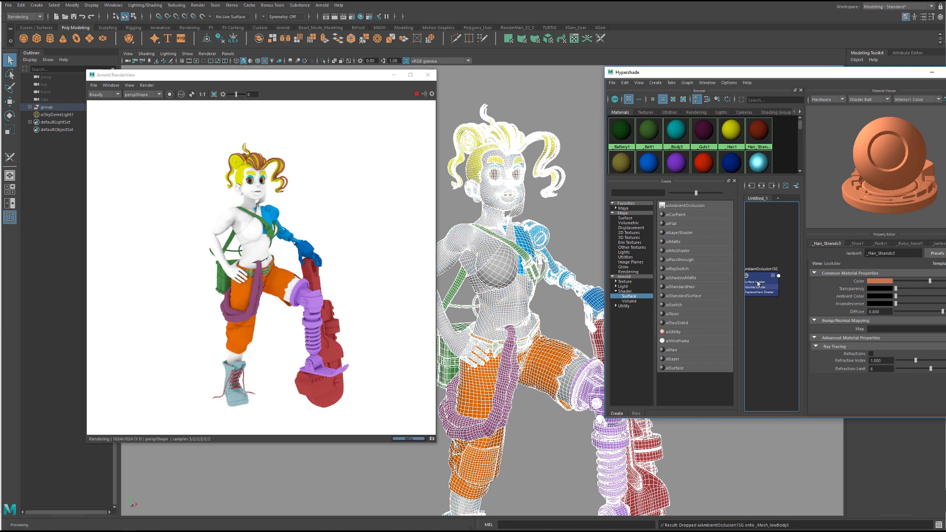
pyautogui.scroll(-3, 759, 282)
pyautogui.moveTo(761, 287)
pyautogui.mouseDown(button='right')
pyautogui.moveTo(762, 318)
pyautogui.moveTo(747, 276)
pyautogui.mouseUp(button='right')
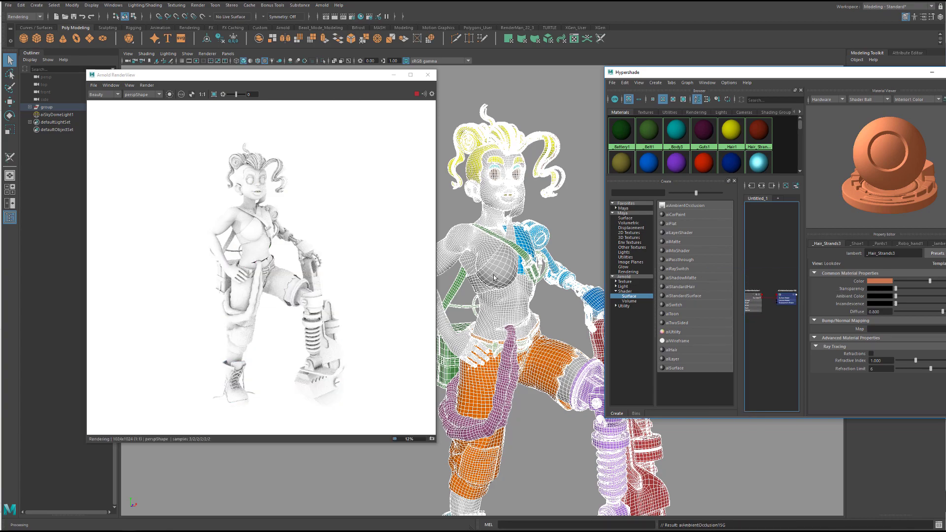
# - Frame the character's upper body and enlarge the render view to inspect the ambient occlusion render
pyautogui.scroll(1, 266, 268)
pyautogui.keyDown('alt'); pyautogui.moveTo(276, 212); pyautogui.dragTo(277, 296, button='middle'); pyautogui.keyUp('alt')
pyautogui.keyDown('alt'); pyautogui.moveTo(518, 266); pyautogui.dragTo(615, 242, button='right'); pyautogui.keyUp('alt')
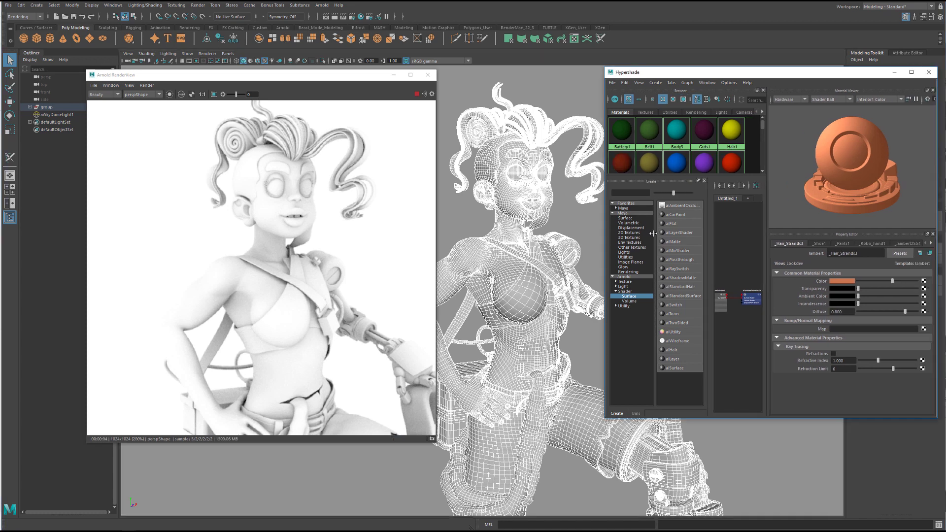
pyautogui.keyDown('alt'); pyautogui.moveTo(389, 246); pyautogui.dragTo(393, 245, button='middle'); pyautogui.keyUp('alt')
pyautogui.moveTo(603, 212); pyautogui.dragTo(624, 213)
pyautogui.keyDown('alt'); pyautogui.moveTo(587, 231); pyautogui.dragTo(559, 235); pyautogui.keyUp('alt')
pyautogui.moveTo(86, 70); pyautogui.dragTo(4, 9)
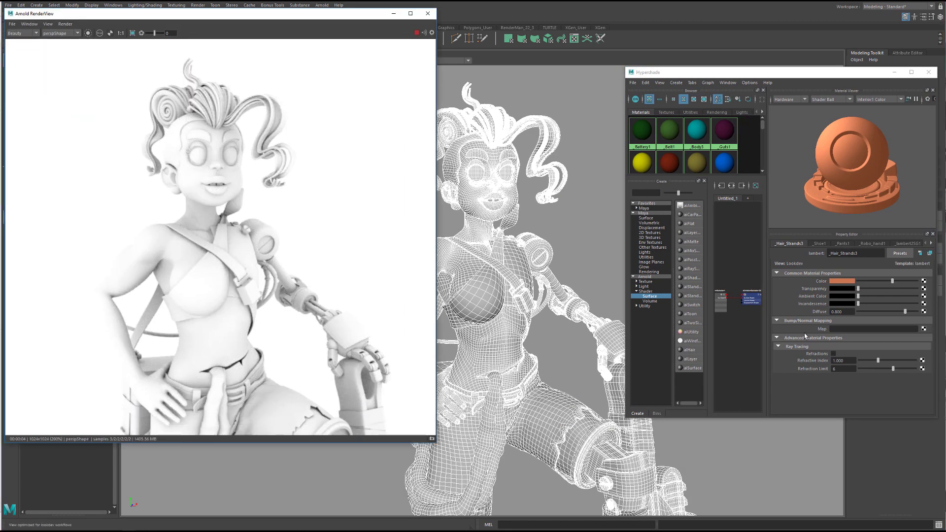
# - Set the ambient occlusion shader's samples to 5 and check the render from the character's mechanical-arm side
pyautogui.click(692, 205)
pyautogui.moveTo(877, 315); pyautogui.dragTo(885, 314)
pyautogui.scroll(-1, 882, 345)
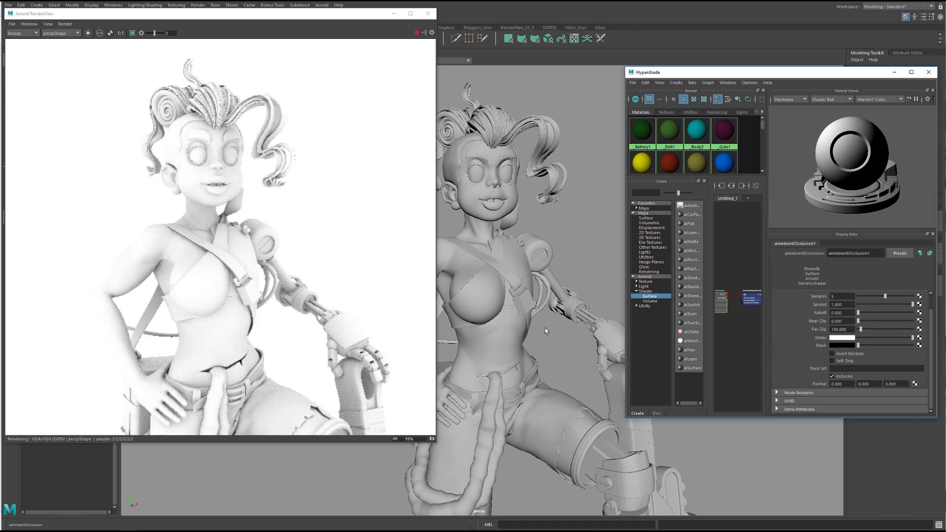
pyautogui.keyDown('alt'); pyautogui.moveTo(557, 238); pyautogui.dragTo(517, 289); pyautogui.keyUp('alt')
pyautogui.keyDown('alt'); pyautogui.moveTo(517, 288); pyautogui.dragTo(548, 300, button='right'); pyautogui.keyUp('alt')
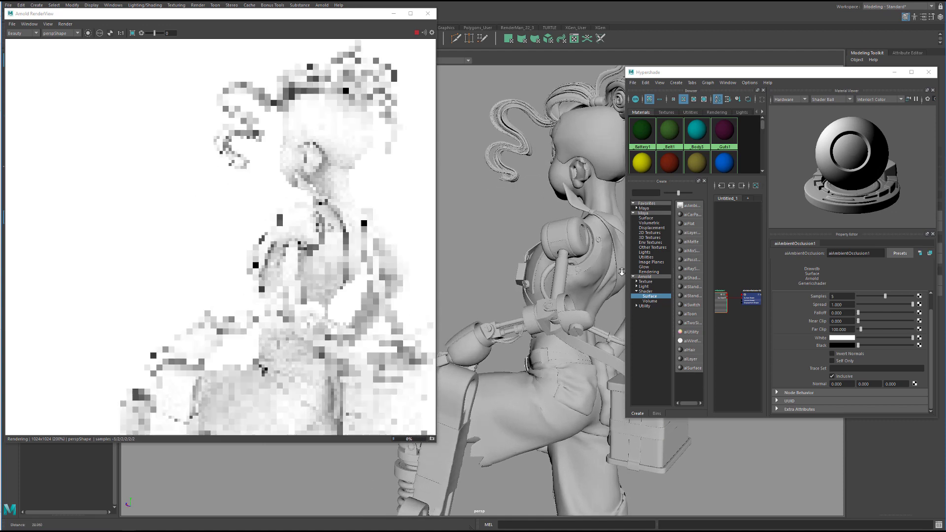
pyautogui.keyDown('alt'); pyautogui.moveTo(548, 299); pyautogui.dragTo(546, 255, button='middle'); pyautogui.keyUp('alt')
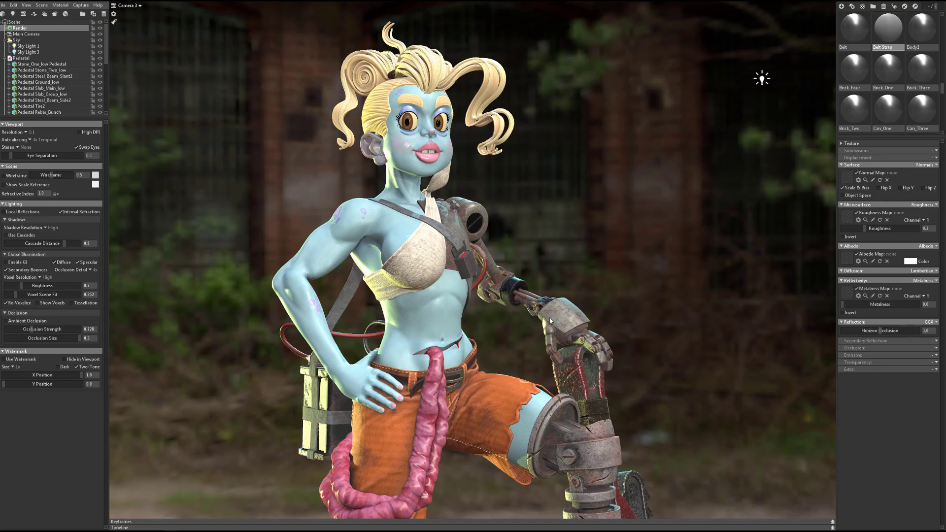
# - Switch to Marmoset Toolbag's render settings and preview the wireframe overlay and shadow cascades, turning each off again
pyautogui.moveTo(603, 271); pyautogui.dragTo(556, 265)
pyautogui.click(20, 28)
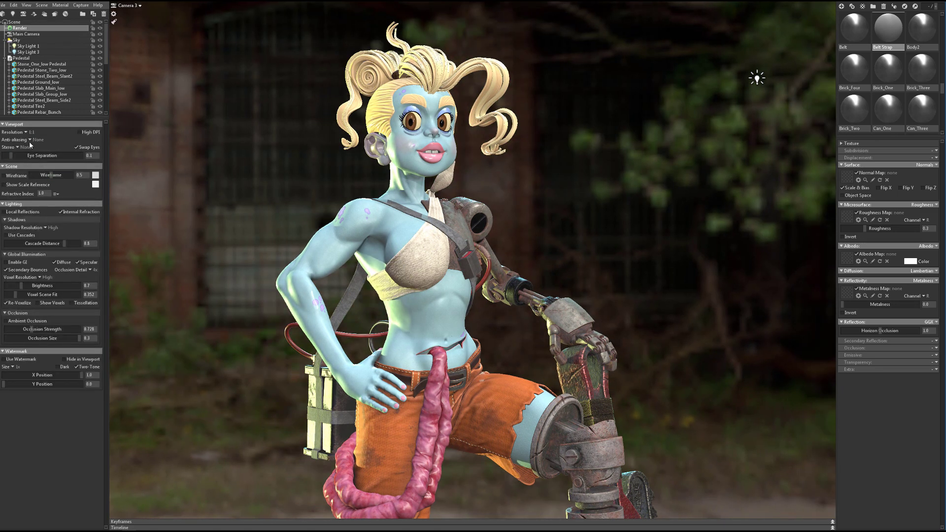
pyautogui.click(17, 185)
pyautogui.click(4, 177)
pyautogui.click(4, 176)
pyautogui.click(6, 236)
pyautogui.click(6, 236)
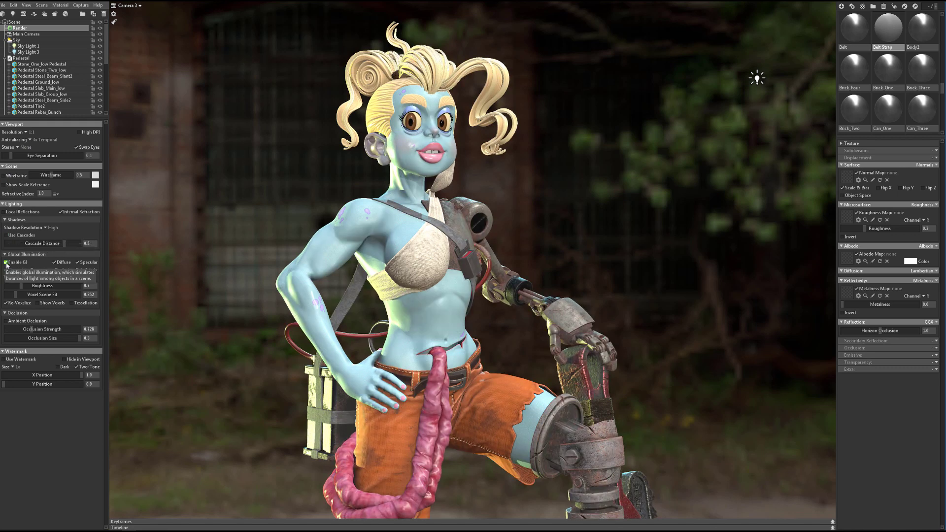
# - Enable global illumination at about 1.13 brightness and stronger ambient occlusion, rotating the sky to bring the brick wall behind the character
pyautogui.click(6, 263)
pyautogui.moveTo(20, 285); pyautogui.dragTo(22, 285)
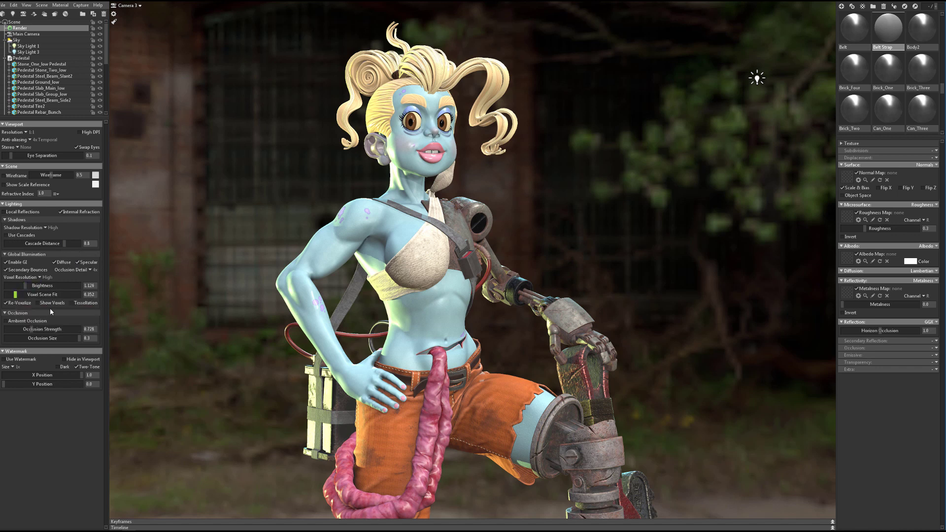
pyautogui.keyDown('shift'); pyautogui.moveTo(551, 209); pyautogui.dragTo(505, 207); pyautogui.keyUp('shift')
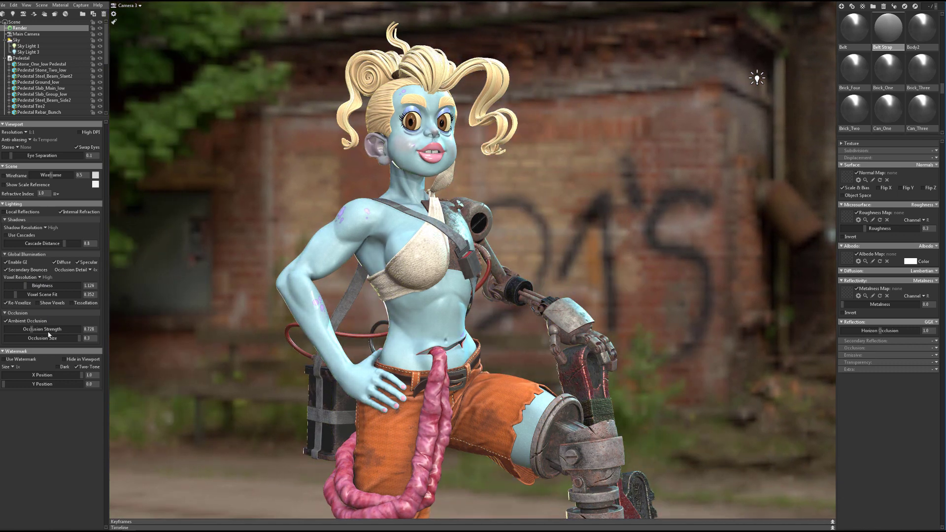
pyautogui.moveTo(32, 329)
pyautogui.mouseDown()
pyautogui.moveTo(89, 329)
pyautogui.moveTo(40, 329)
pyautogui.mouseUp()
# - Enable depth of field on Camera 3 and set its focus point on the character's torso
pyautogui.click(18, 35)
pyautogui.scroll(-6, 18, 54)
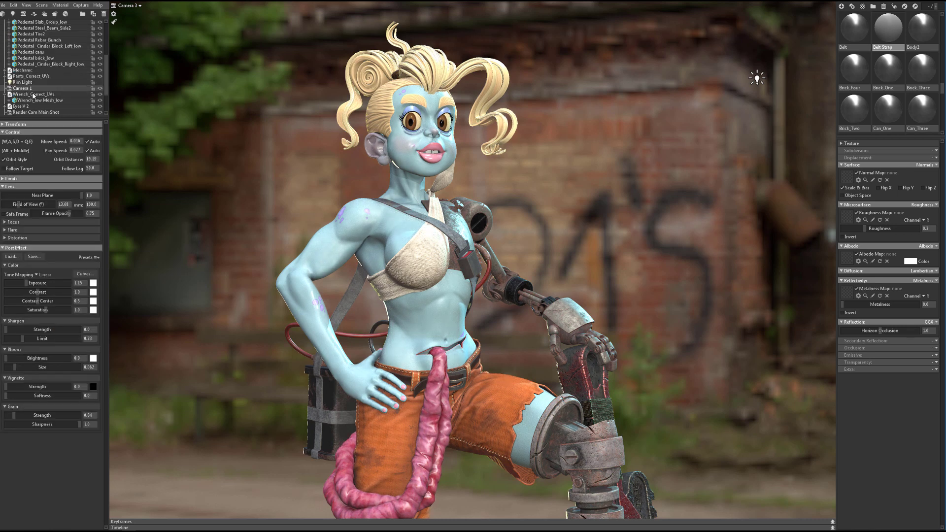
pyautogui.click(24, 112)
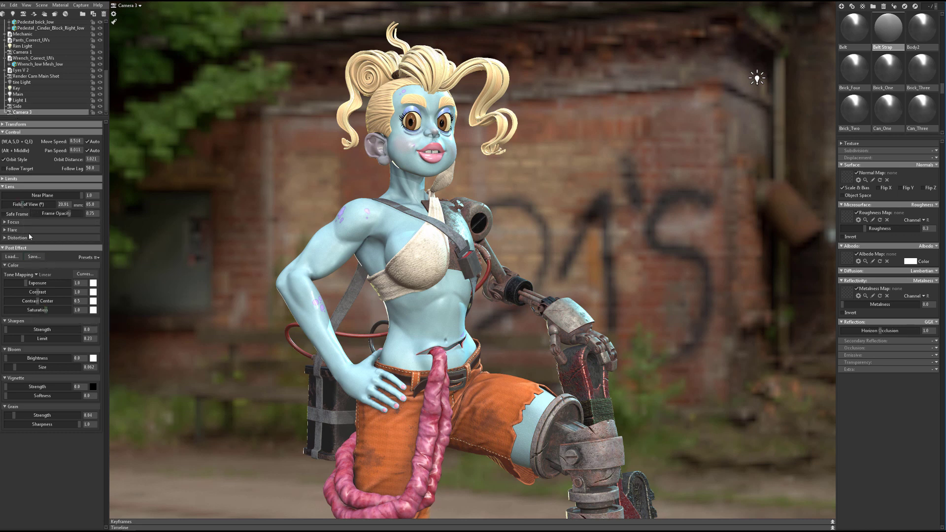
pyautogui.click(12, 222)
pyautogui.click(6, 230)
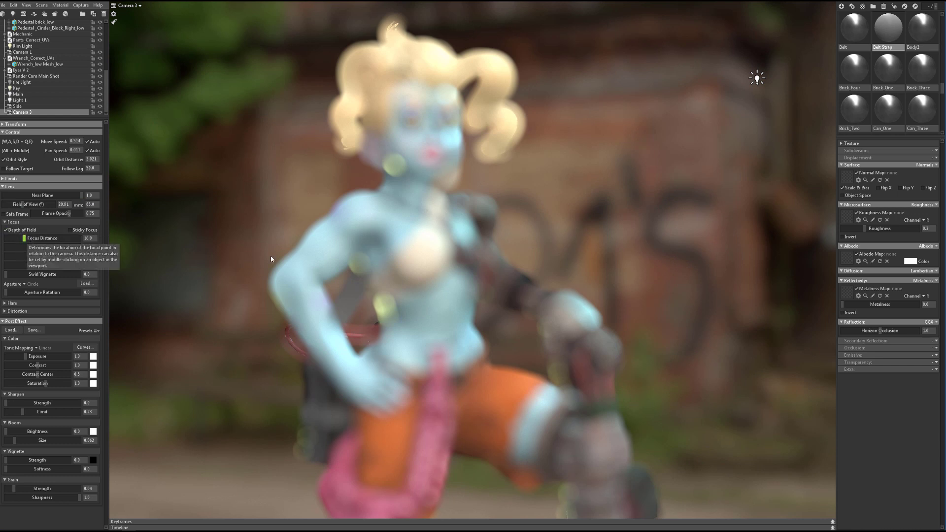
pyautogui.middleClick(409, 257)
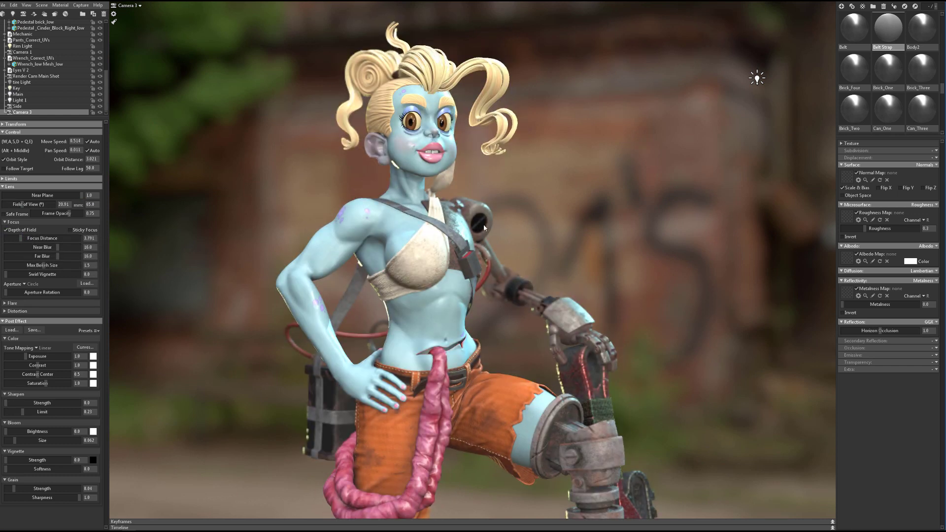
# - Reframe the character from a slightly different angle and refocus the camera on the abdomen
pyautogui.moveTo(536, 219)
pyautogui.keyDown('alt'); pyautogui.mouseDown()
pyautogui.moveTo(546, 217)
pyautogui.moveTo(542, 227)
pyautogui.mouseUp(); pyautogui.keyUp('alt')
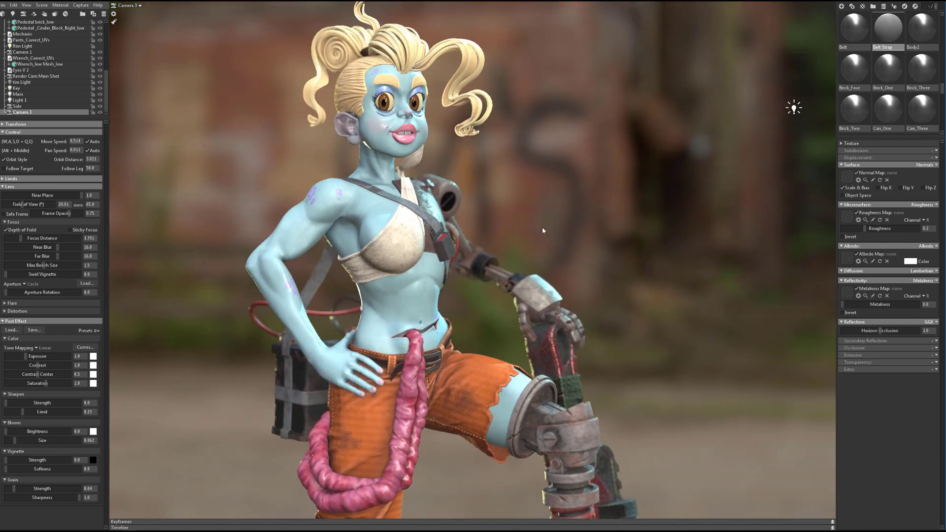
pyautogui.keyDown('alt'); pyautogui.moveTo(542, 227); pyautogui.dragTo(546, 261, button='middle'); pyautogui.keyUp('alt')
pyautogui.keyDown('alt'); pyautogui.moveTo(547, 226); pyautogui.dragTo(550, 219); pyautogui.keyUp('alt')
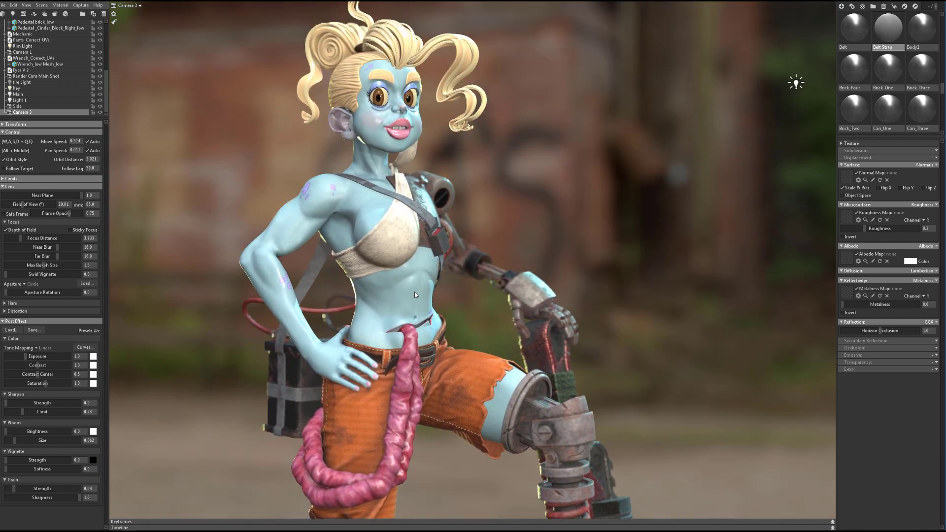
pyautogui.middleClick(415, 292)
pyautogui.keyDown('alt'); pyautogui.moveTo(401, 113); pyautogui.dragTo(549, 231); pyautogui.keyUp('alt')
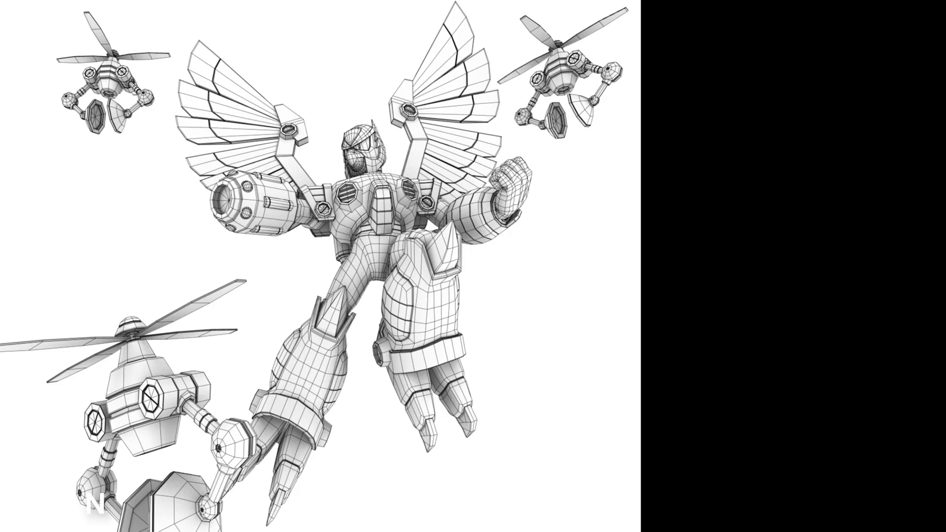